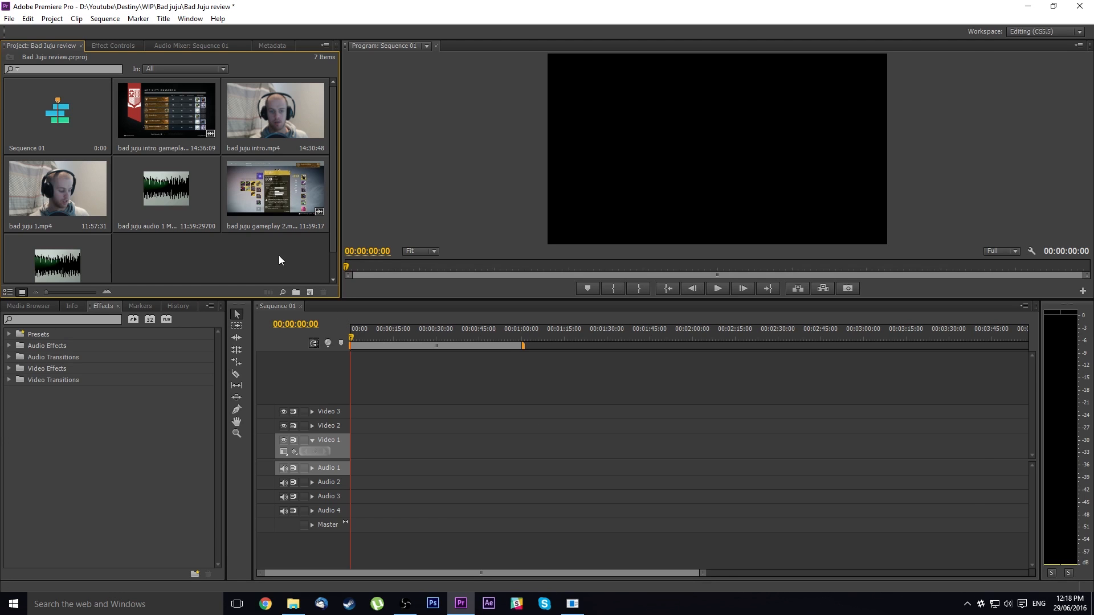
Import Outro with audio 1, Shimbob Intro 2 and Shimbob Overlay 01 from the Re-brand folder into the project
click(292, 604)
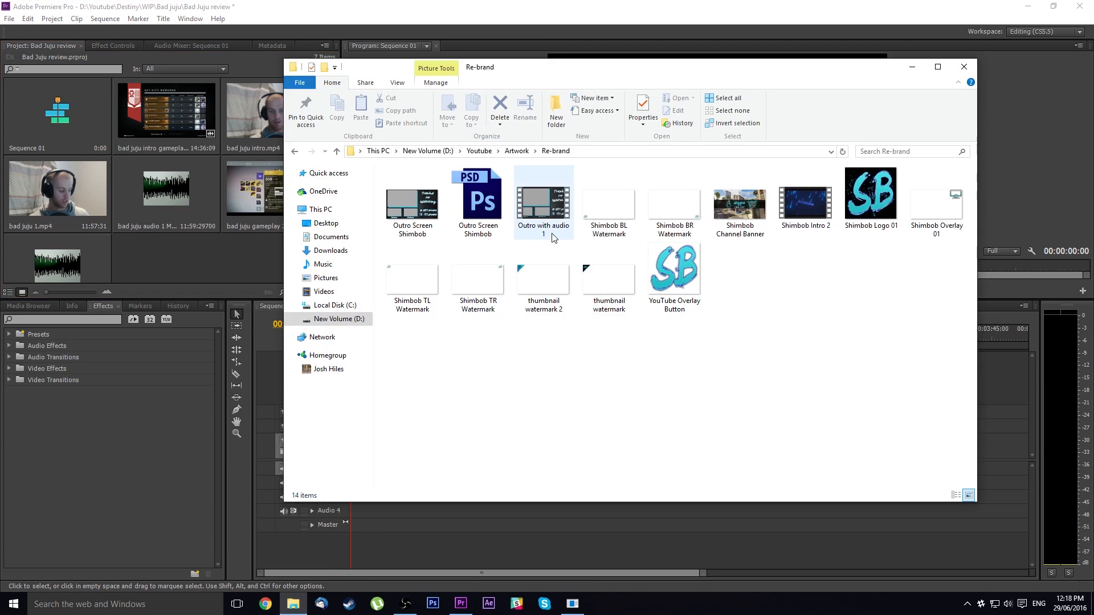
click(818, 220)
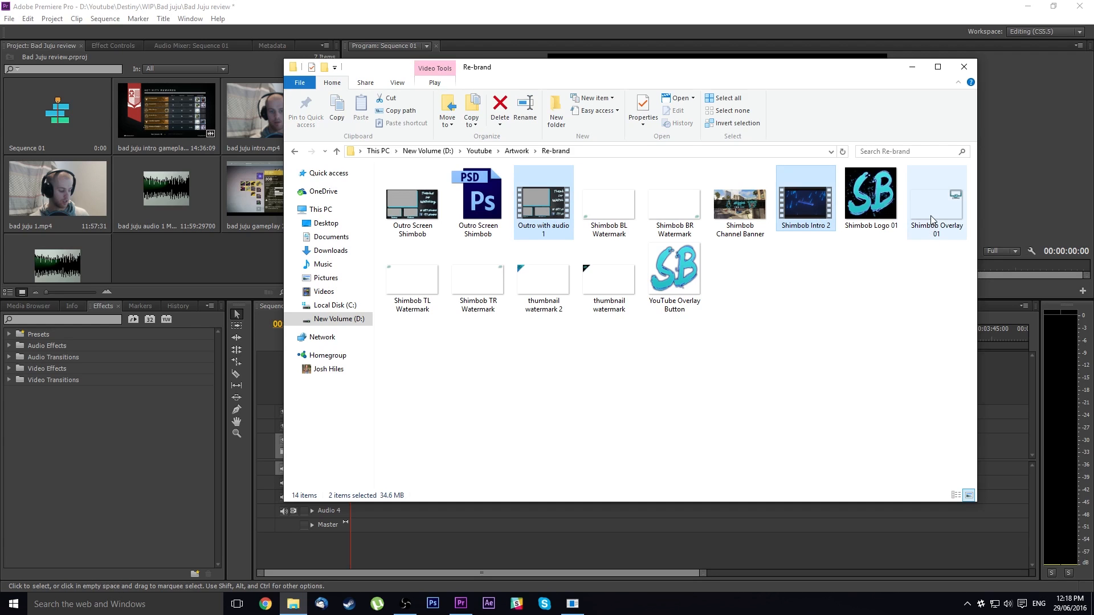
ctrl+click(931, 220)
ctrl+click(931, 220)
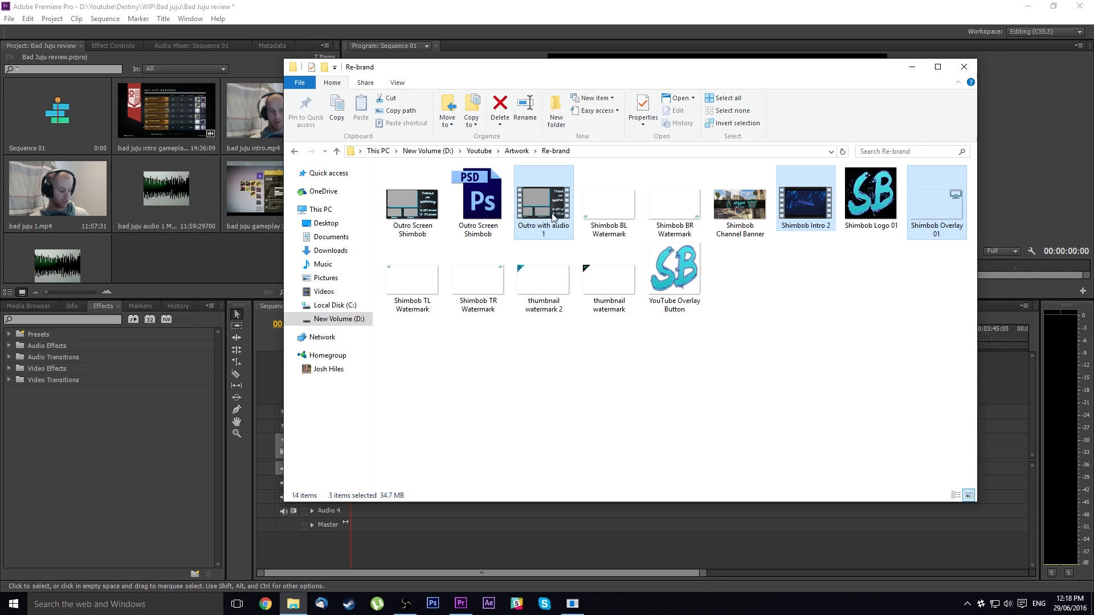
drag(551, 217, 218, 266)
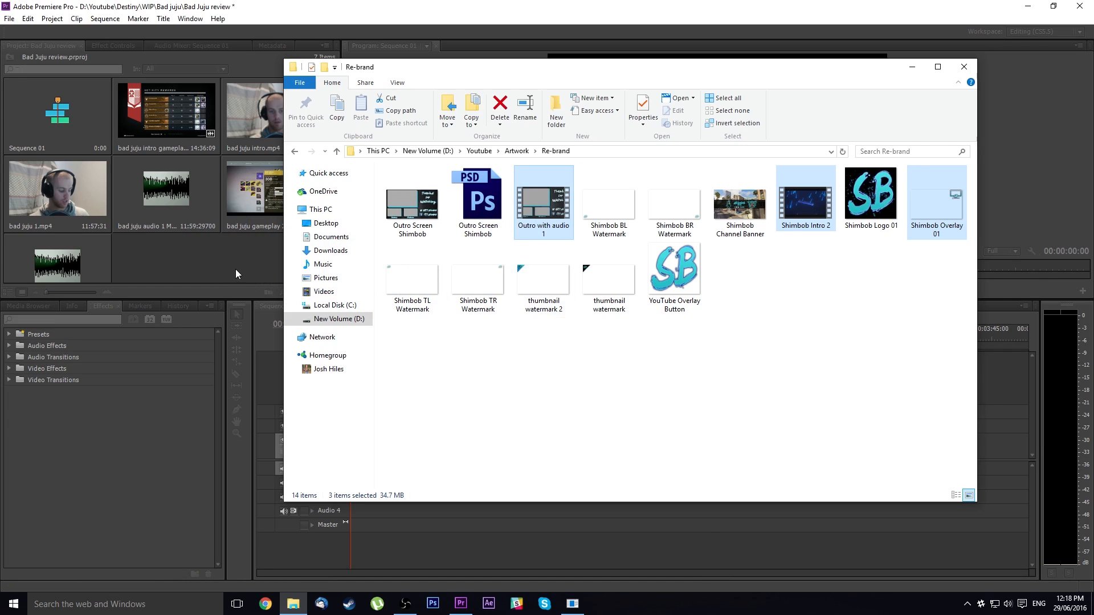
click(235, 266)
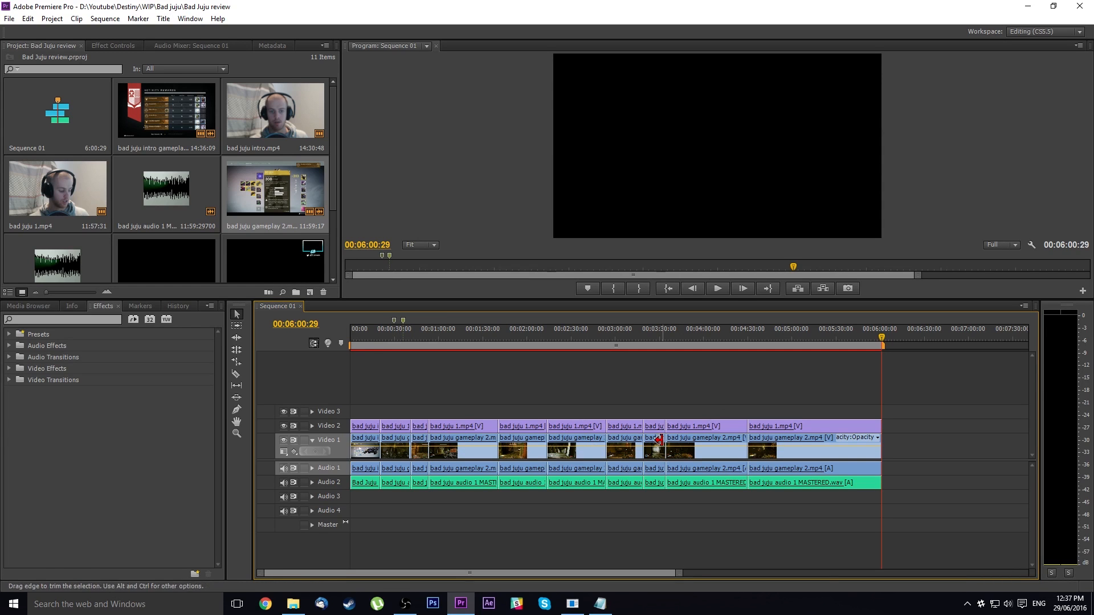
Play back a few seconds of the edited sequence from around the two-minute mark
click(527, 341)
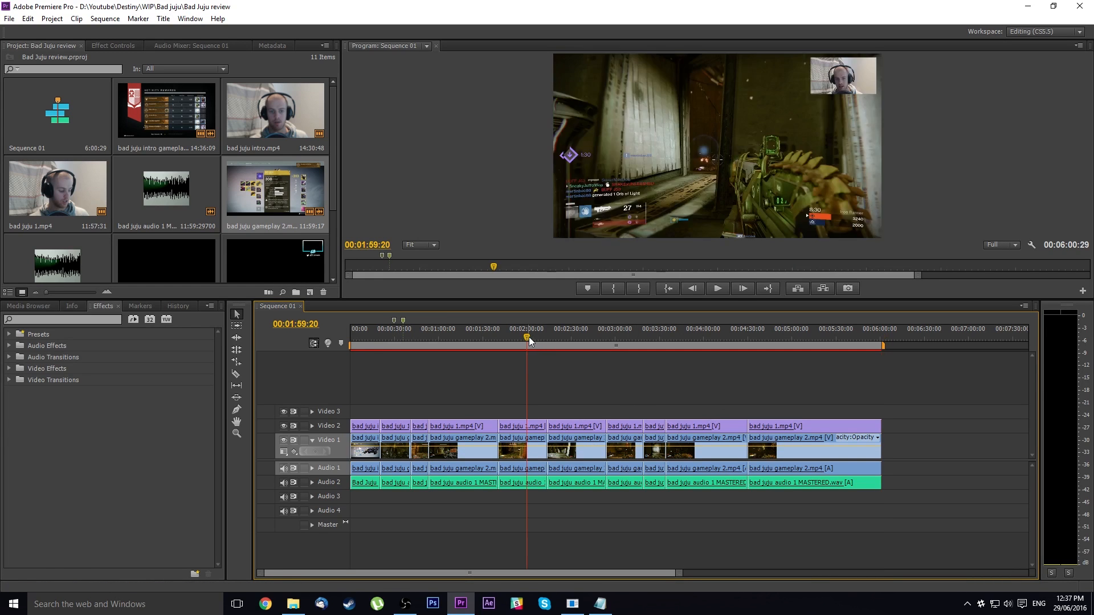
drag(527, 336, 532, 337)
key(space)
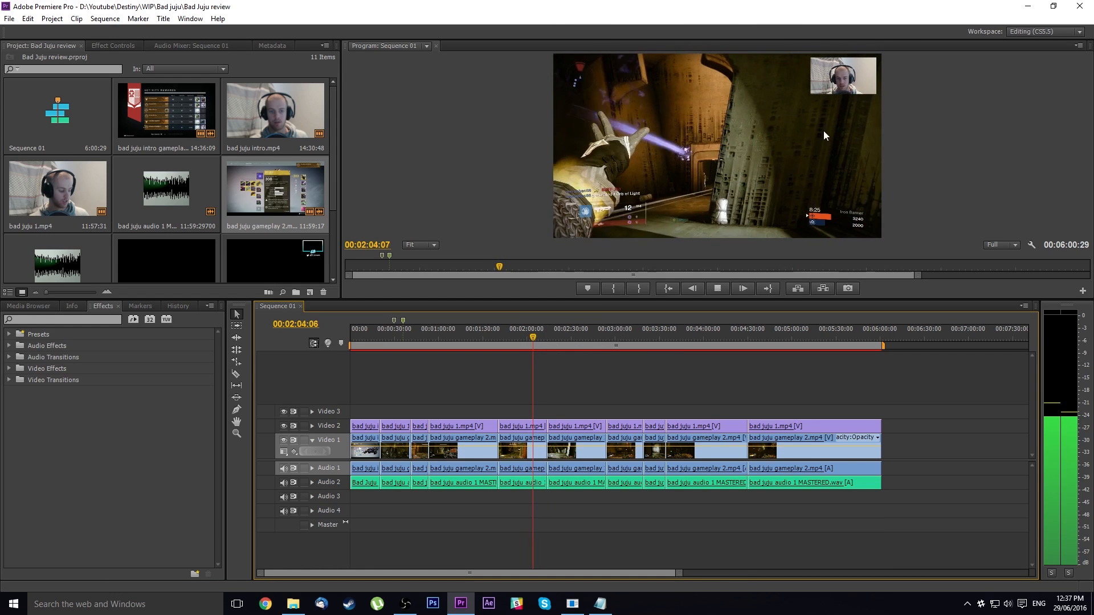
key(space)
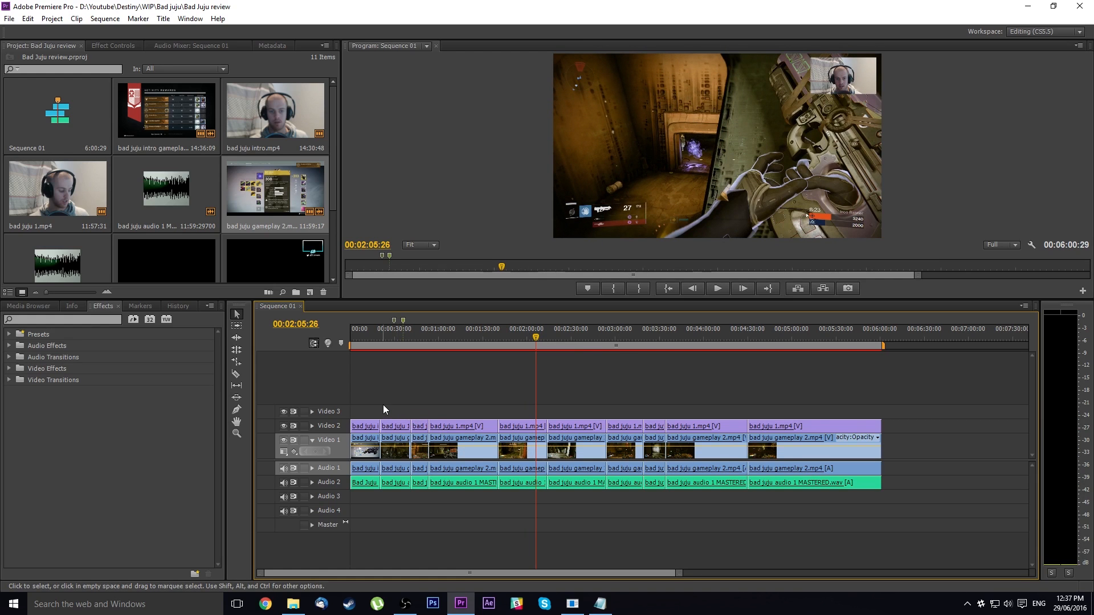
Shift all the edited clips later in the sequence and place Shimbob Intro 2.mp4 at the start of Video 1
drag(364, 399, 918, 514)
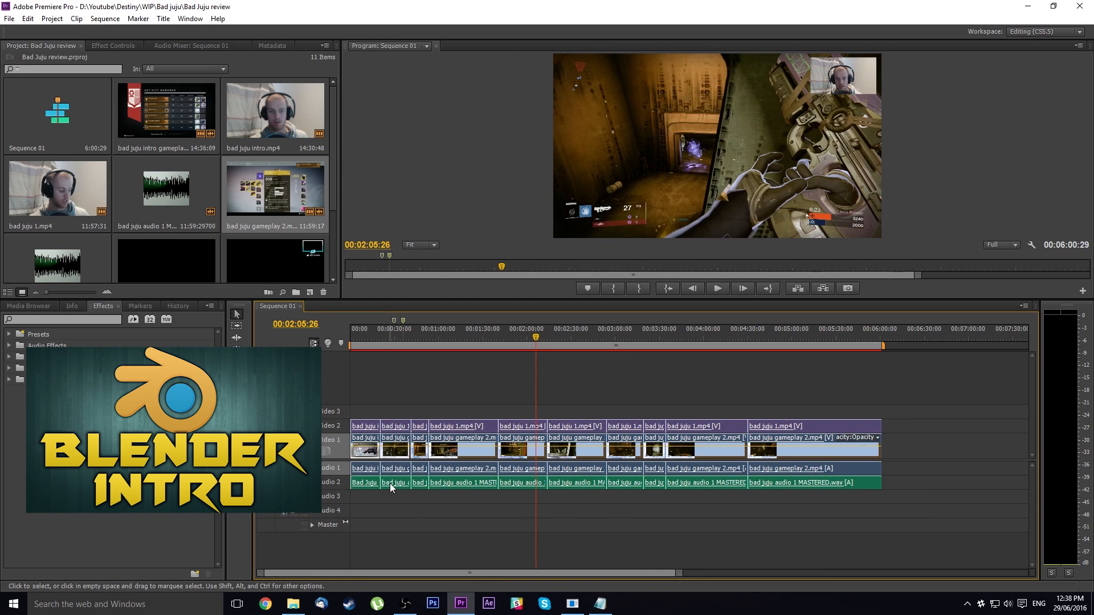
drag(395, 485, 458, 494)
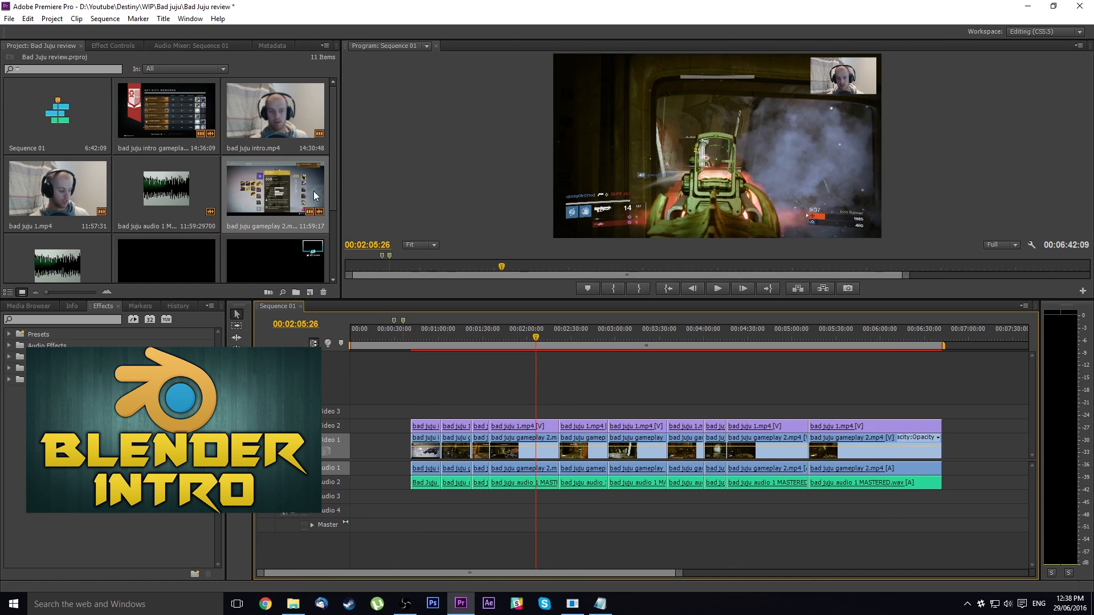
drag(332, 185, 336, 258)
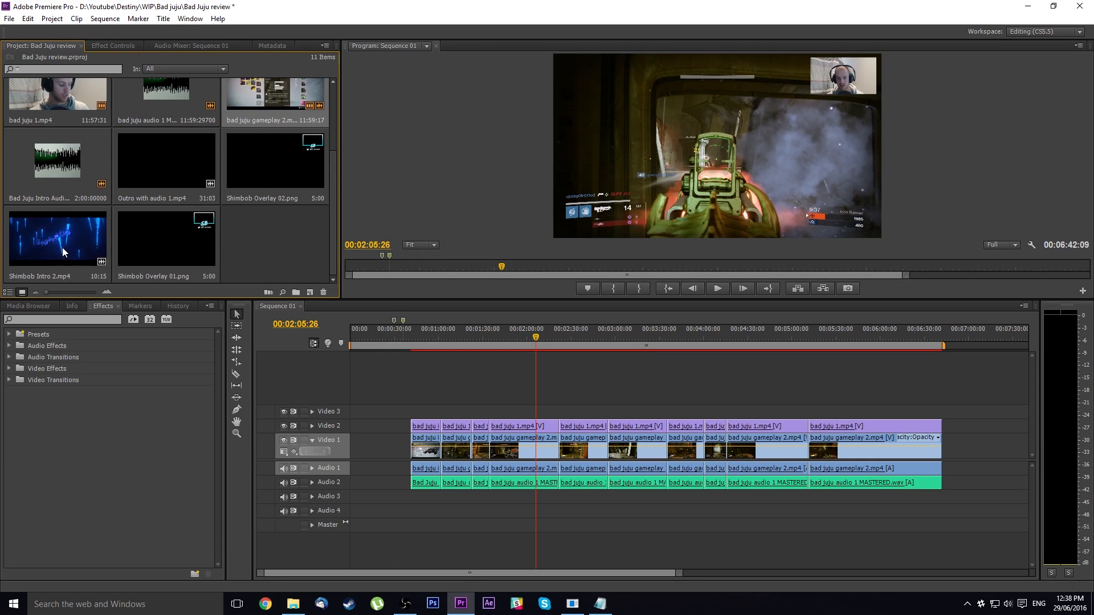
drag(63, 247, 359, 450)
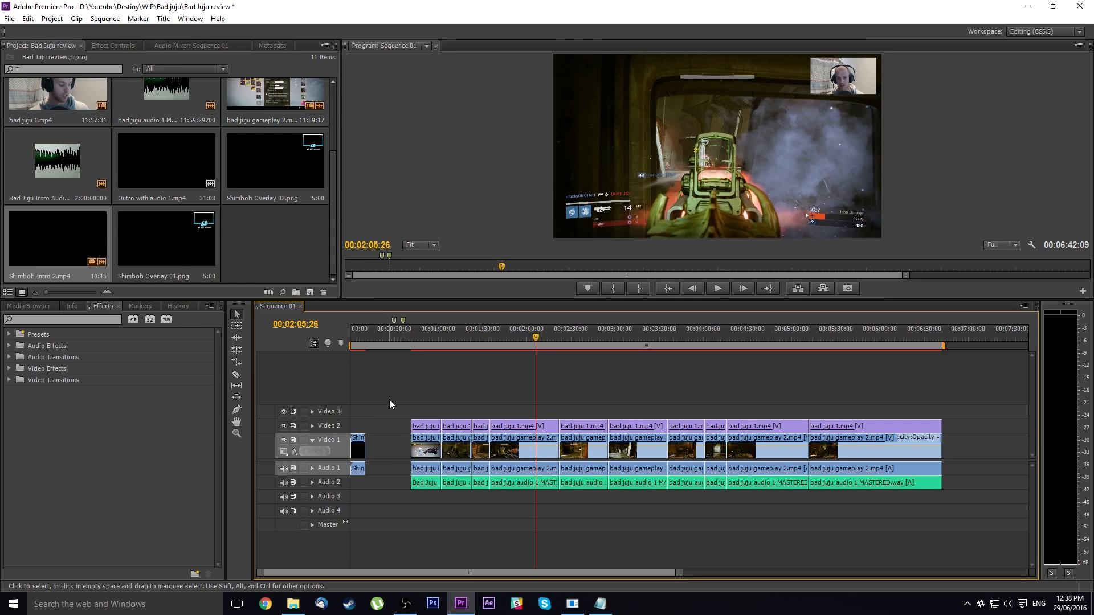
Move all the edited clips back against the end of the intro clip and play the sequence from its start
drag(389, 399, 943, 514)
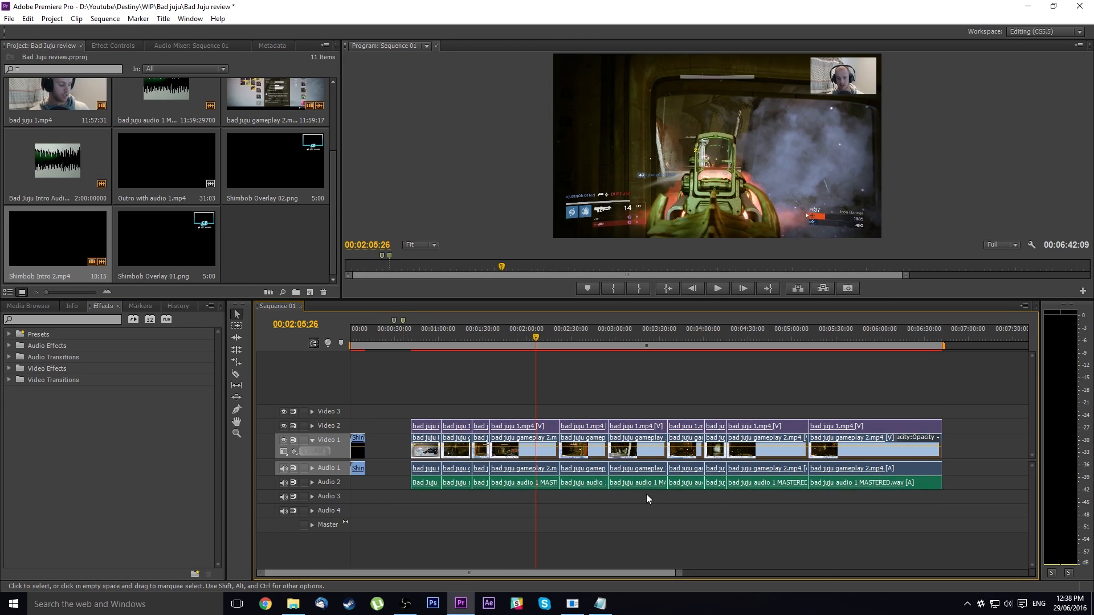
drag(436, 484, 386, 484)
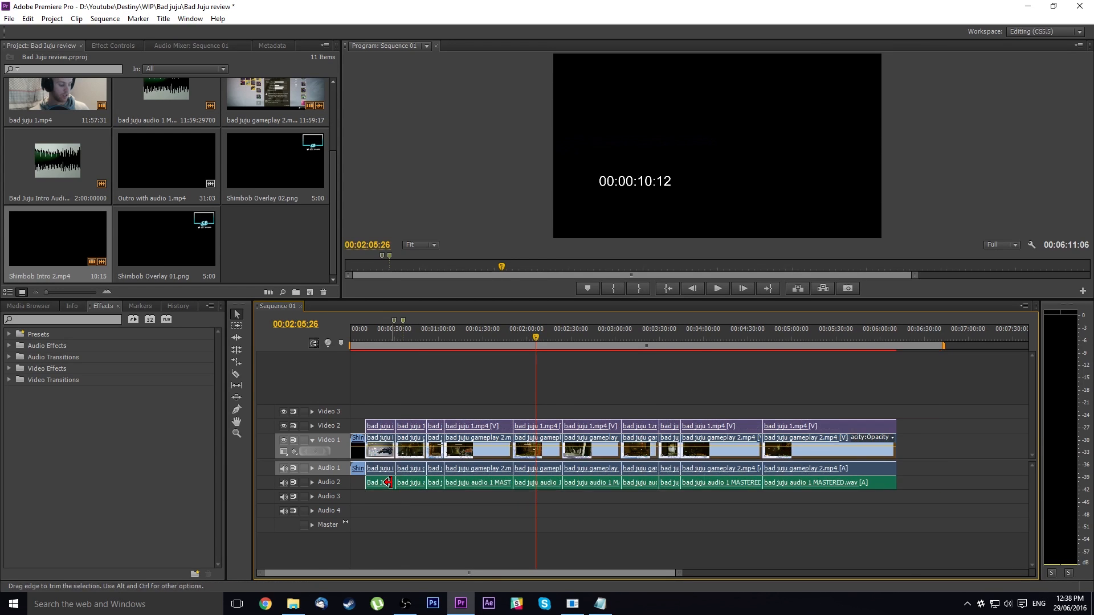
click(677, 292)
key(space)
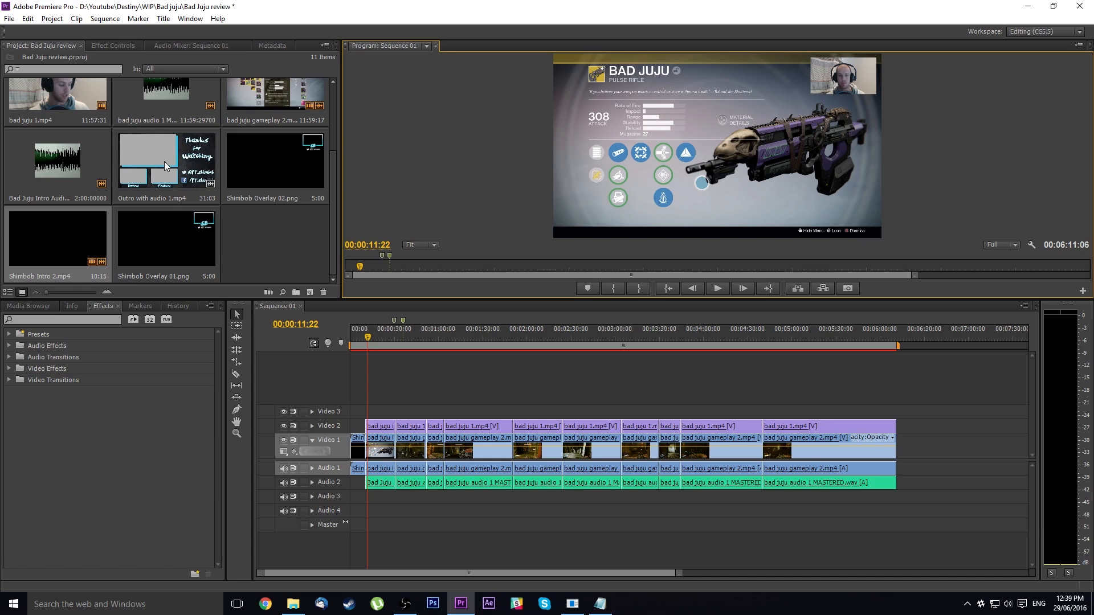
Place Outro with audio 1.mp4 on Video 3, ending level with the other clips, and park the playhead at 00:05:50:29
drag(161, 161, 862, 412)
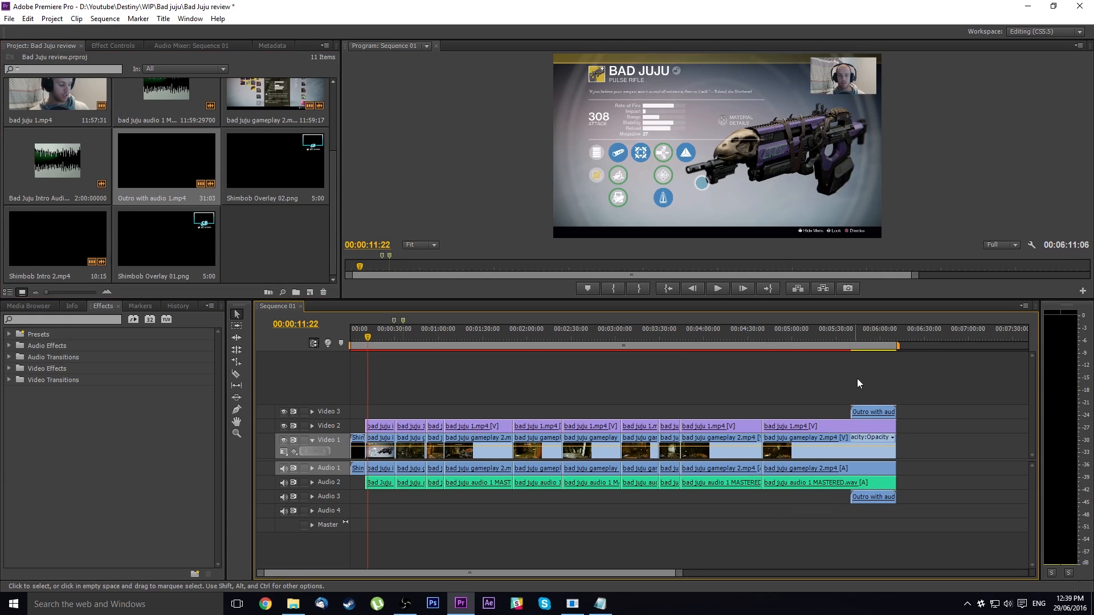
drag(866, 336, 857, 337)
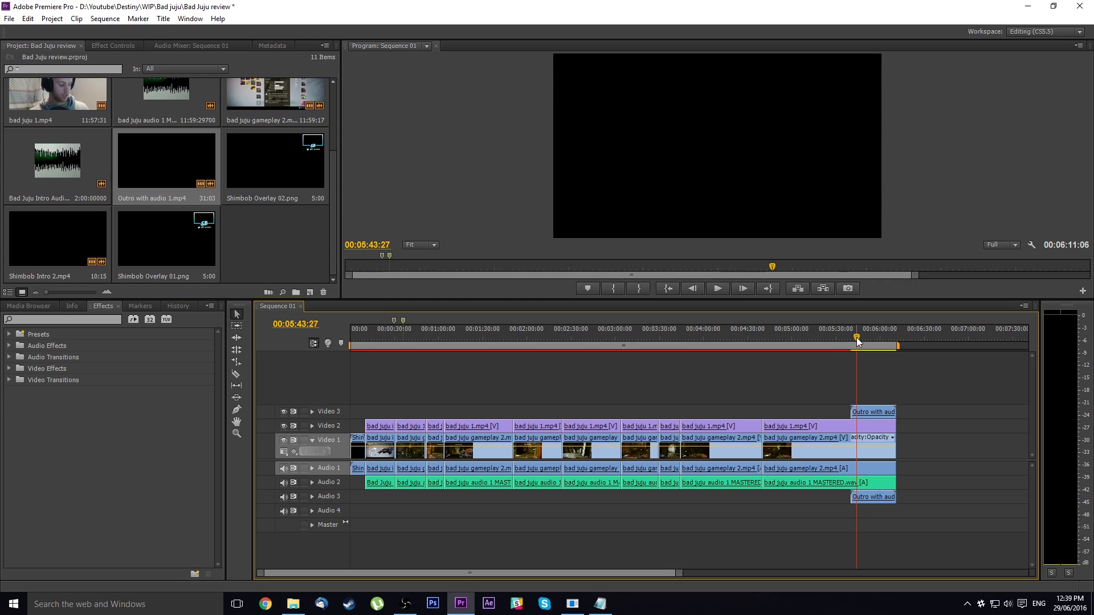
key(Right)
key(Right)
key(Right)
key(Right)
key(Right)
key(Right)
key(Right)
key(Right)
key(Right)
key(Right)
key(Right)
key(Right)
key(Right)
key(Right)
key(Right)
key(Right)
key(Right)
key(Right)
drag(858, 334, 867, 333)
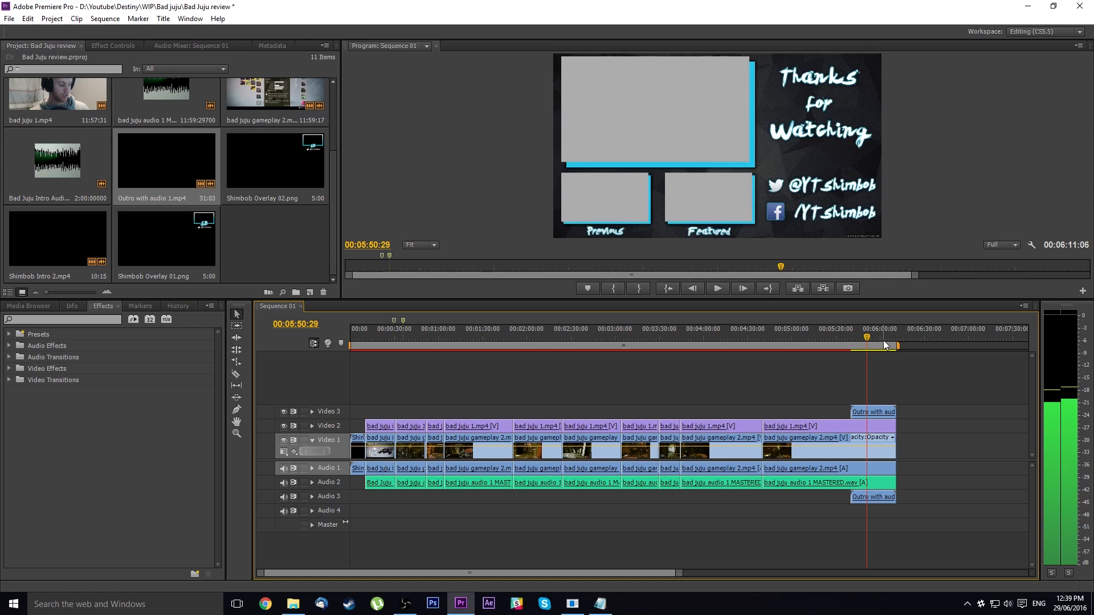
Unlink the outro's video from its audio and cut away the outro video before the playhead
click(885, 499)
right_click(885, 499)
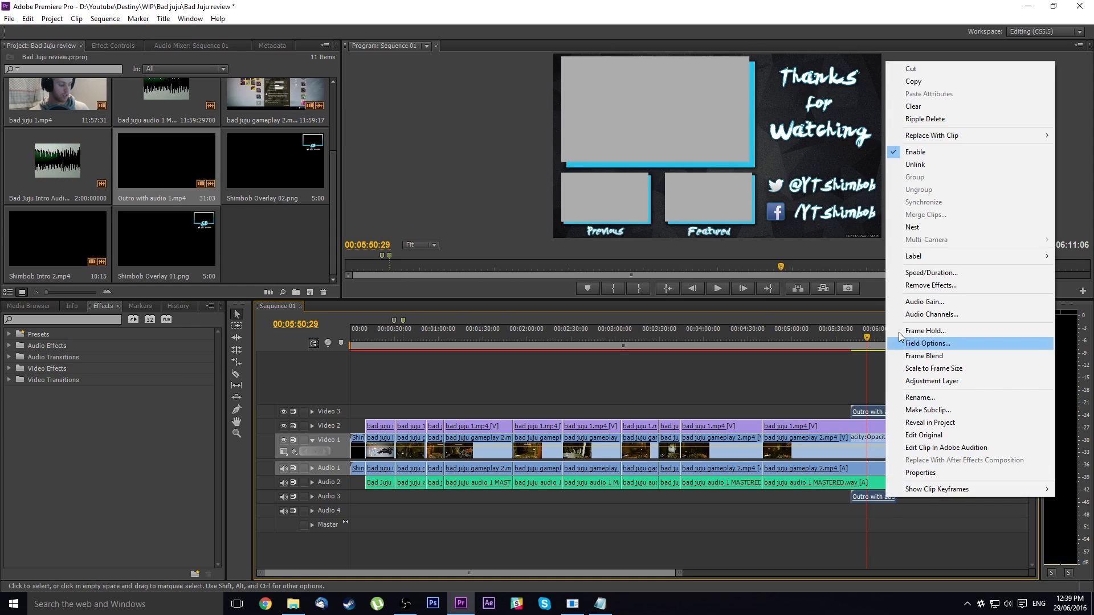
click(919, 165)
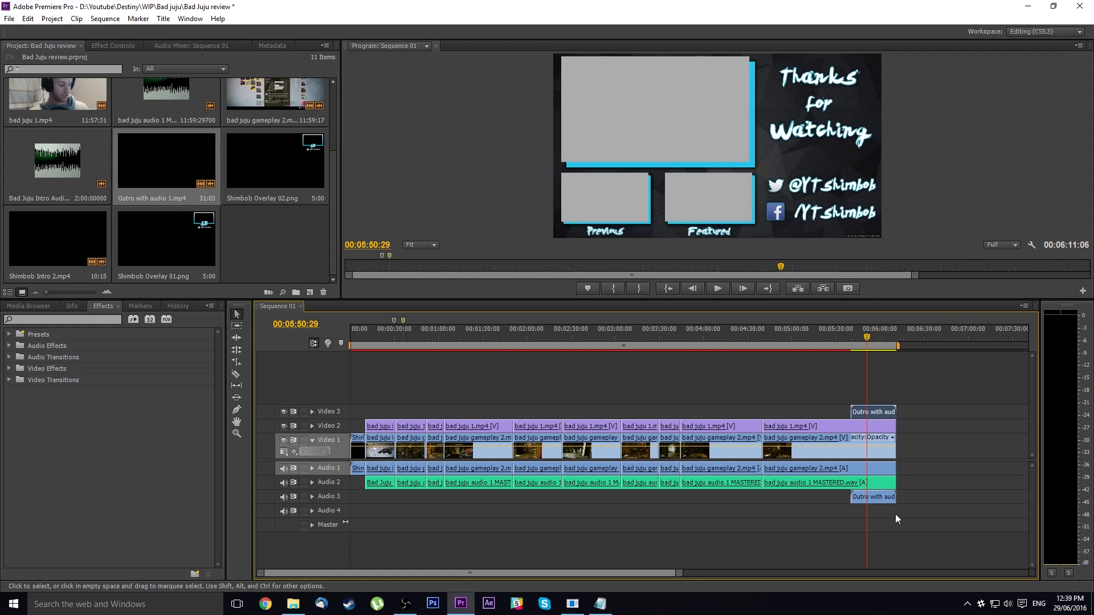
click(874, 412)
key(c)
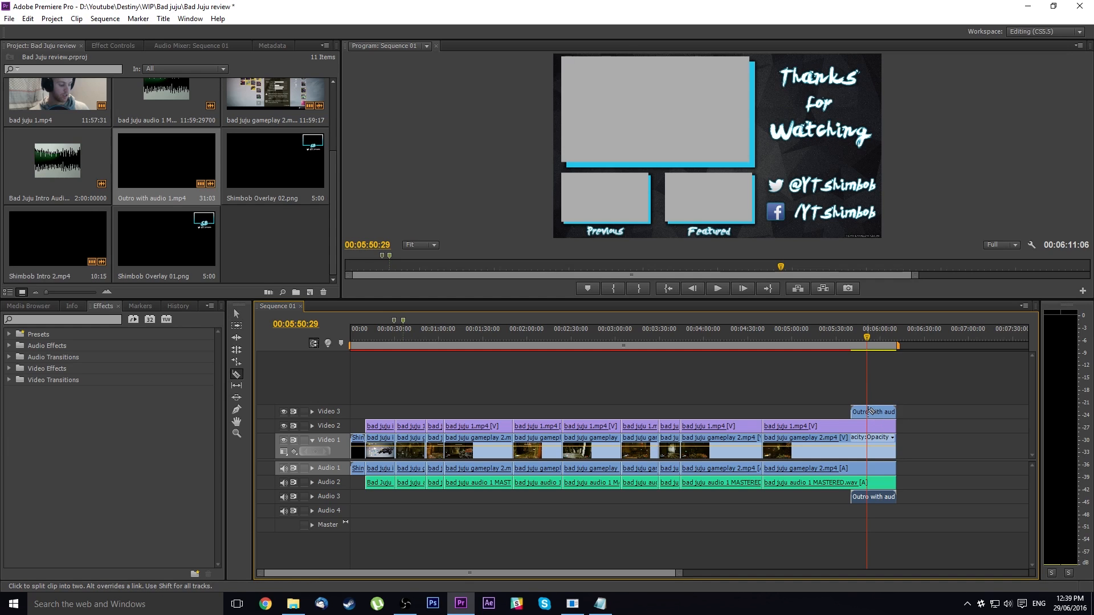
click(866, 411)
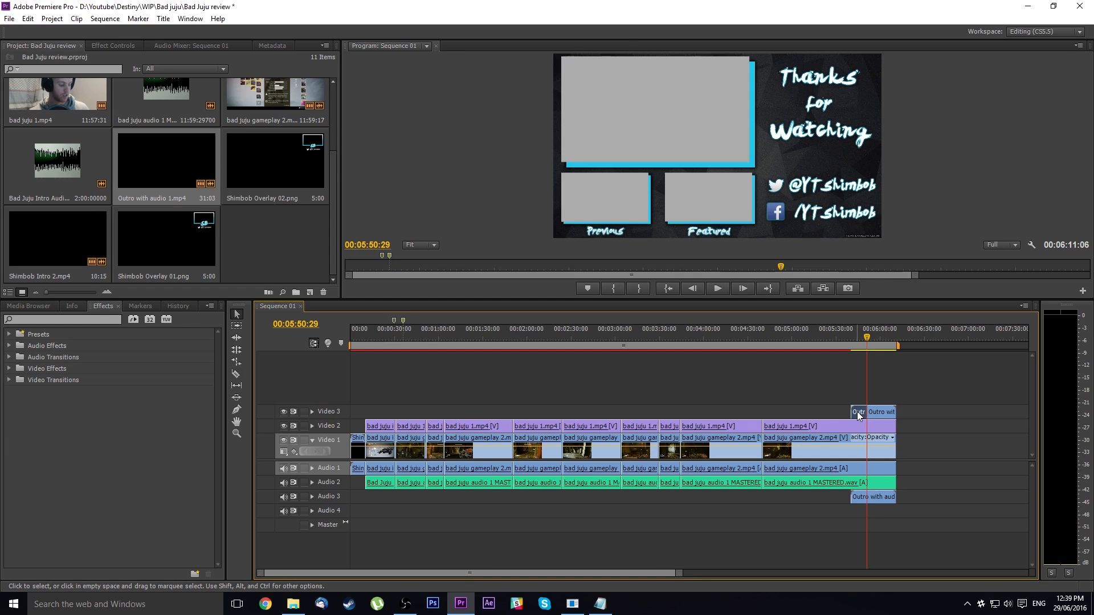
key(Delete)
Split the last gameplay clip and the last bad juju 1.mp4 webcam clip at the playhead
key(c)
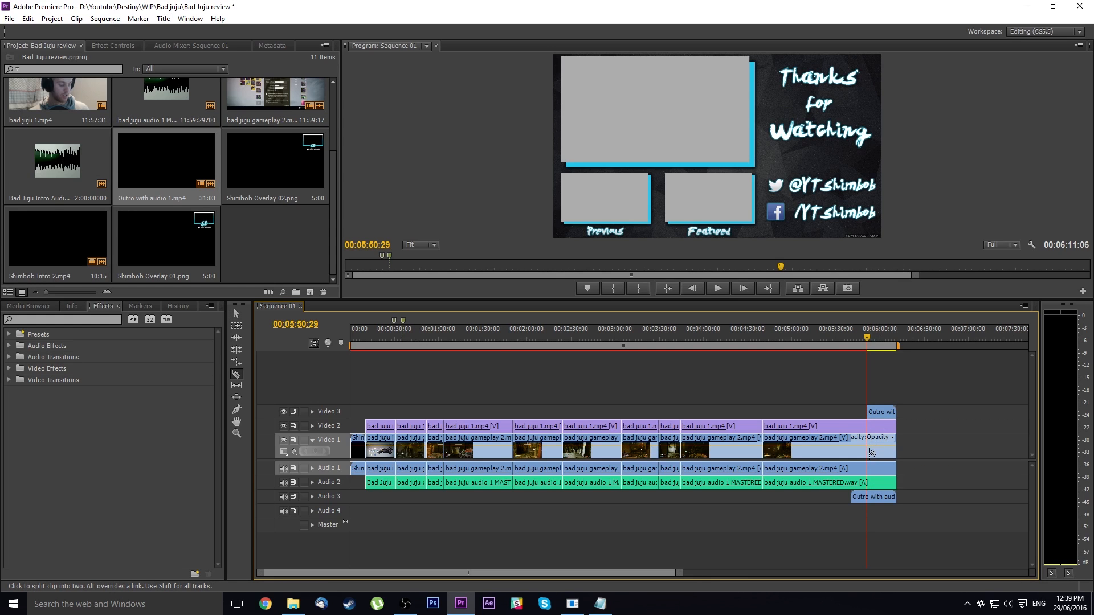
click(868, 453)
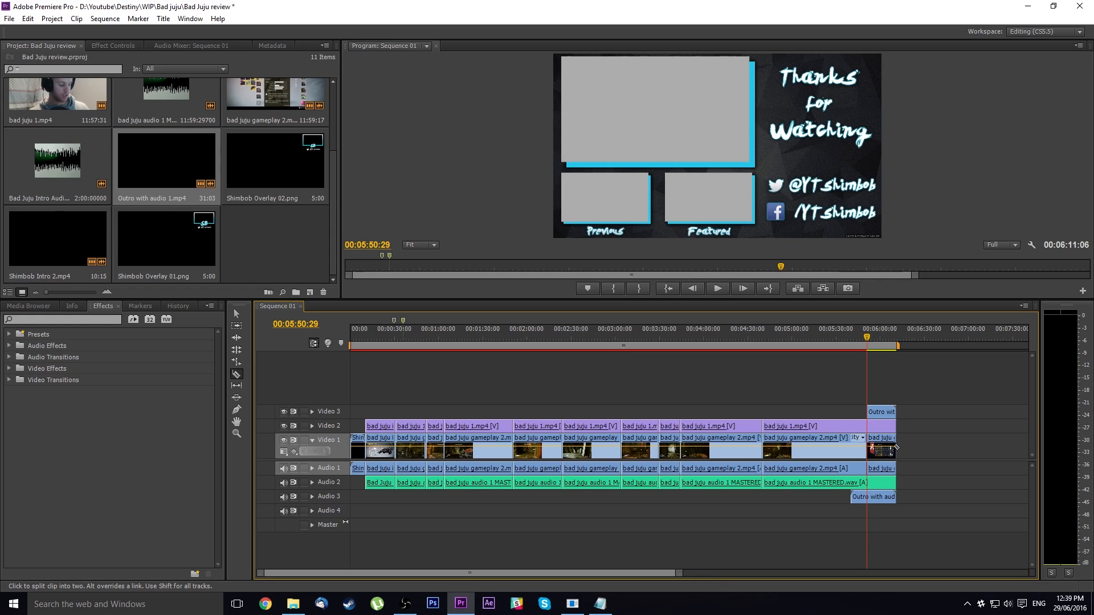
click(867, 427)
key(v)
Unlink the gameplay segment after the playhead and delete its audio from Audio 1
right_click(894, 464)
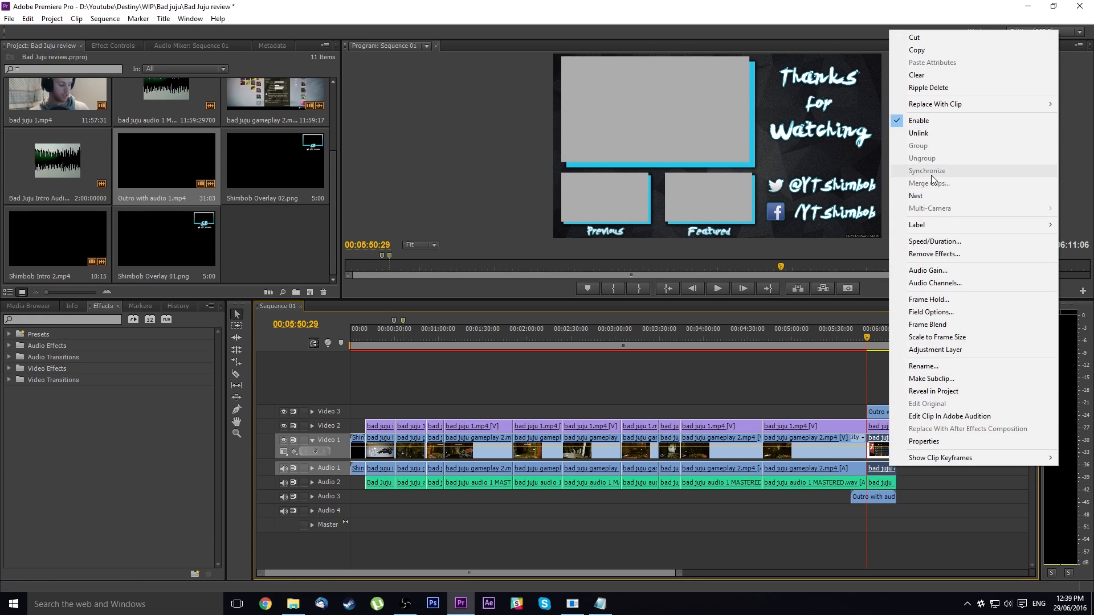
click(935, 135)
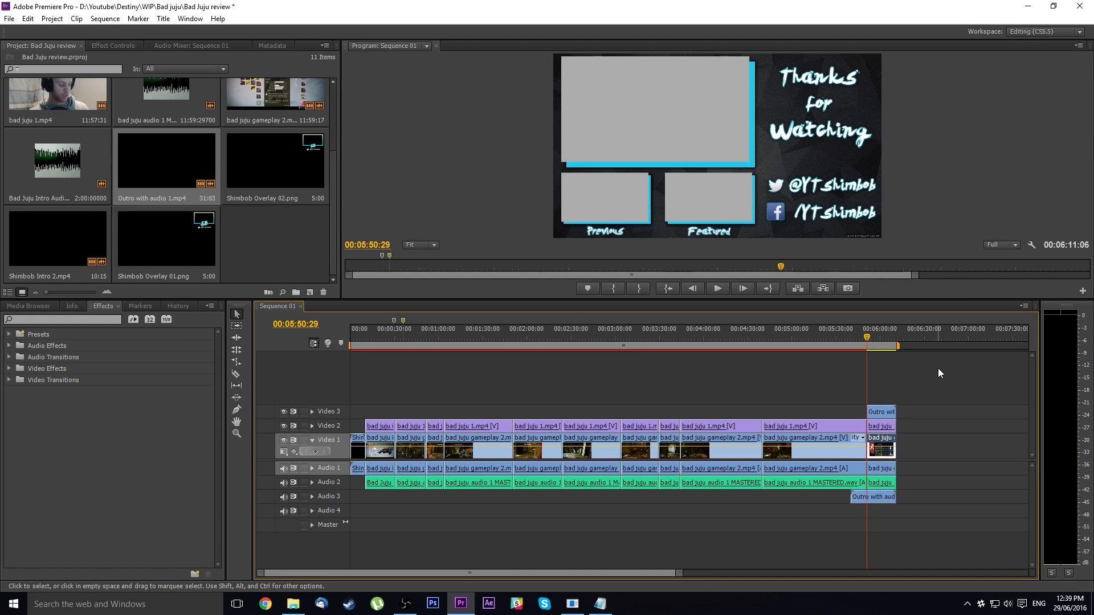
click(887, 469)
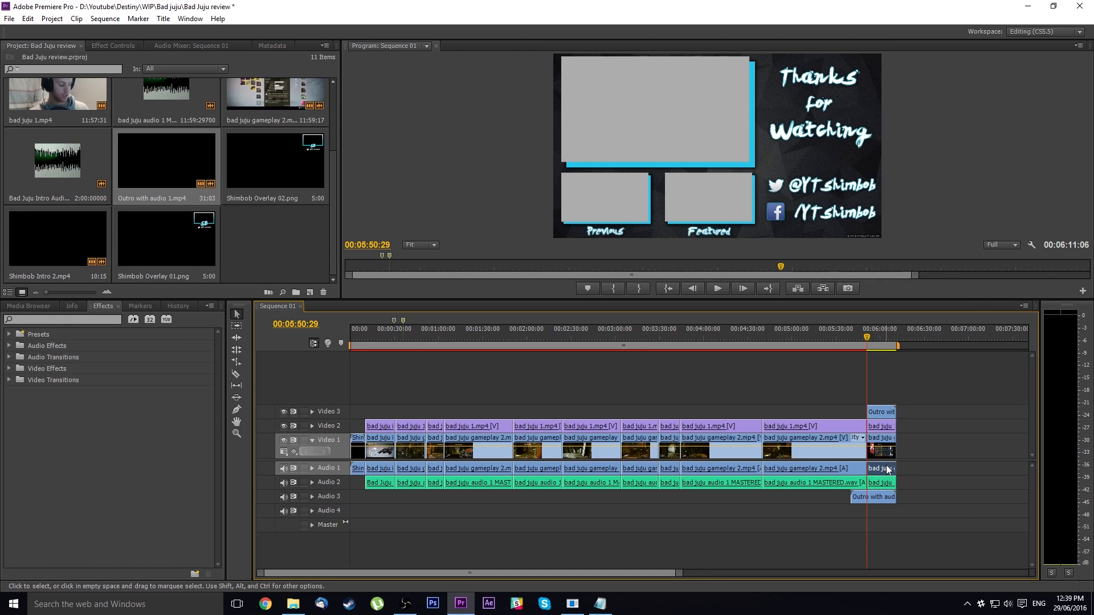
key(Delete)
Put the outro video on Video 1 beneath the webcam clip and delete the displaced gameplay video segment
mouse_move(882, 447)
mouse_down()
mouse_move(884, 399)
mouse_move(884, 445)
mouse_up()
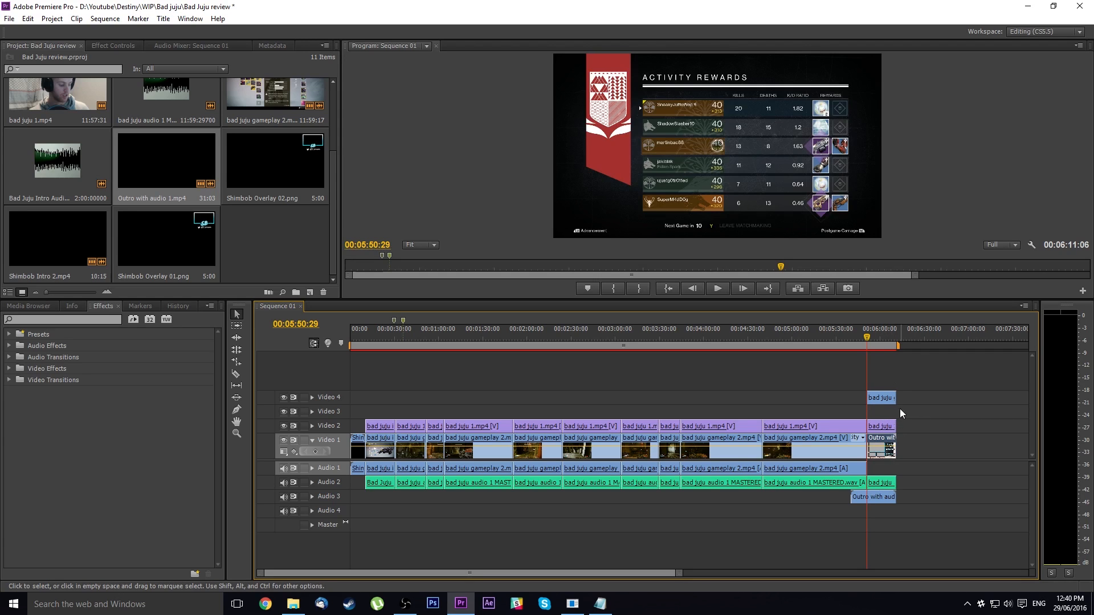
click(882, 398)
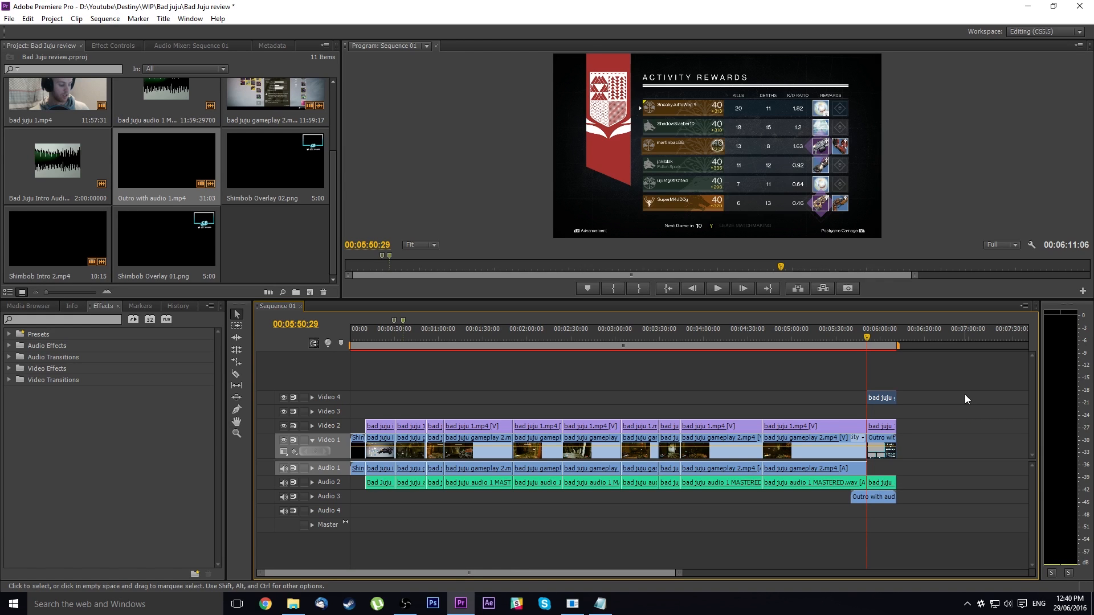
key(Delete)
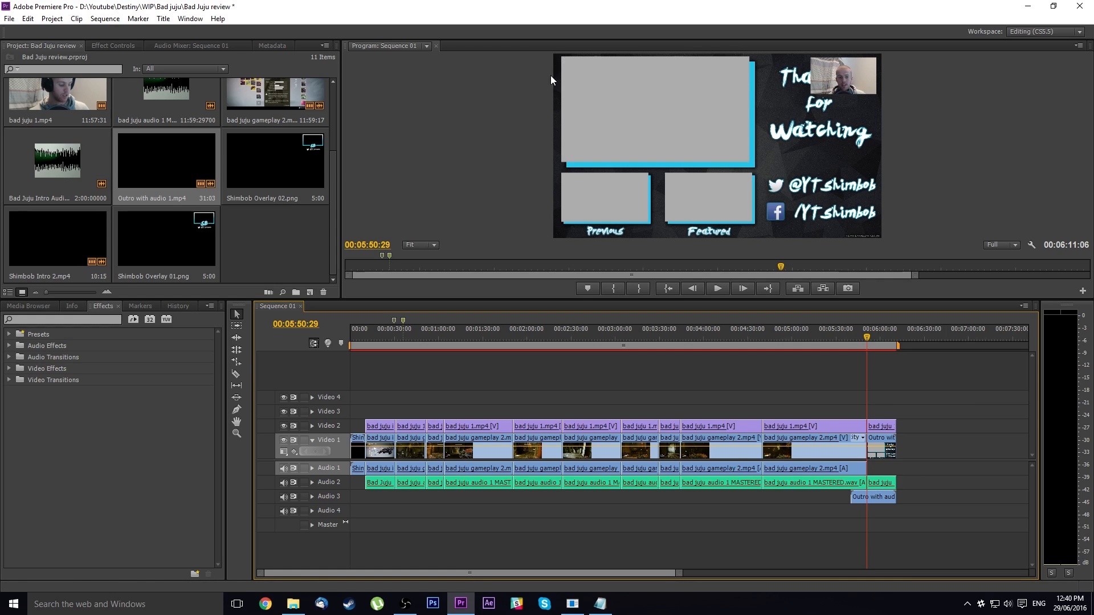
Set the Scale of the webcam segment over the outro to 57.5
click(851, 386)
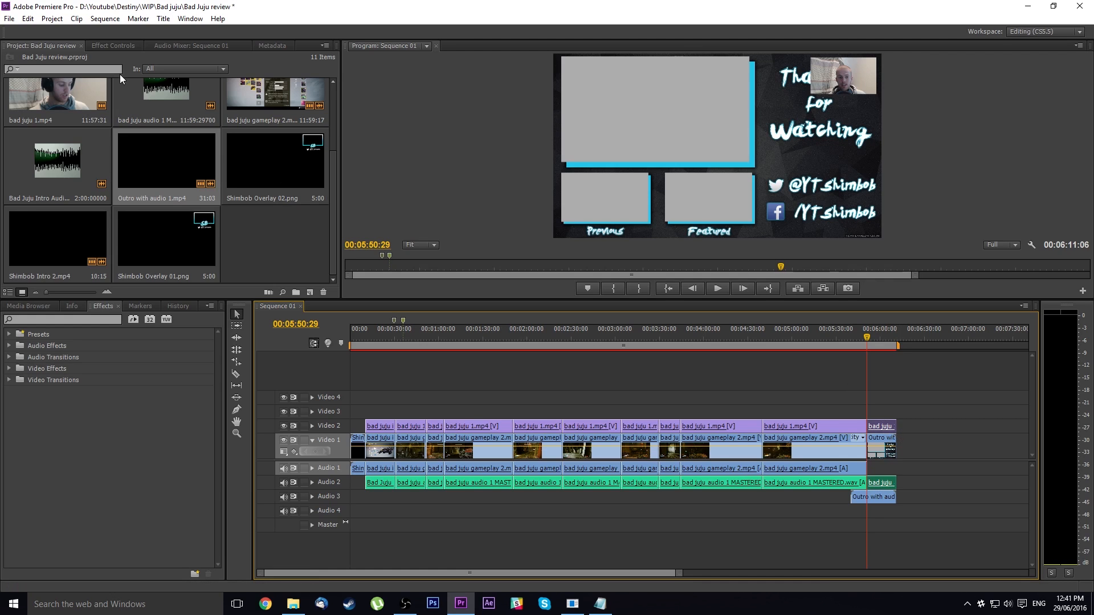
click(113, 45)
click(82, 117)
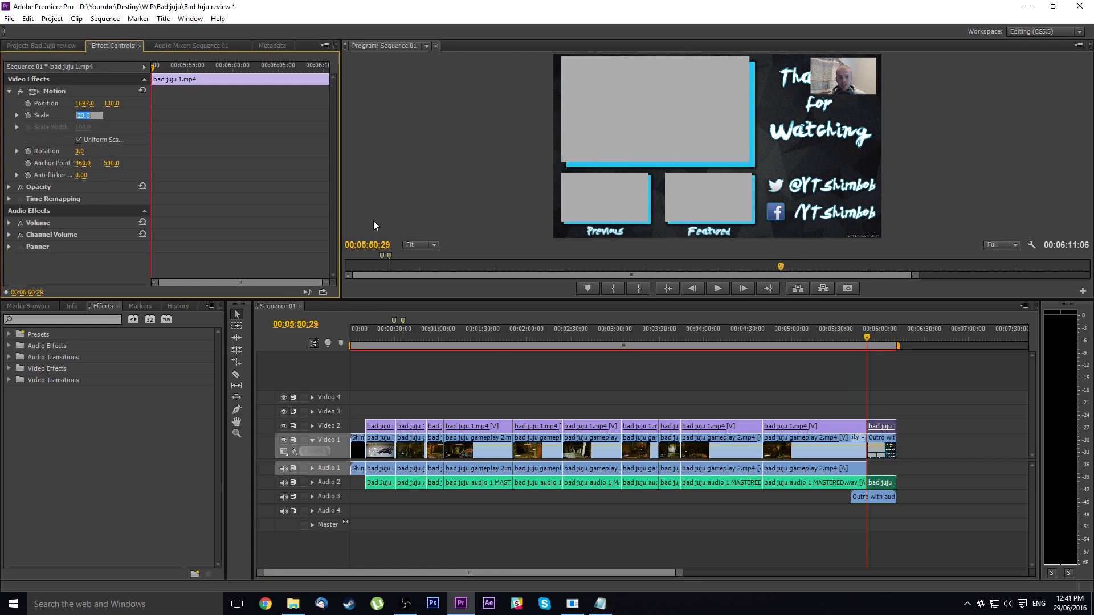
text(57.5)
key(Return)
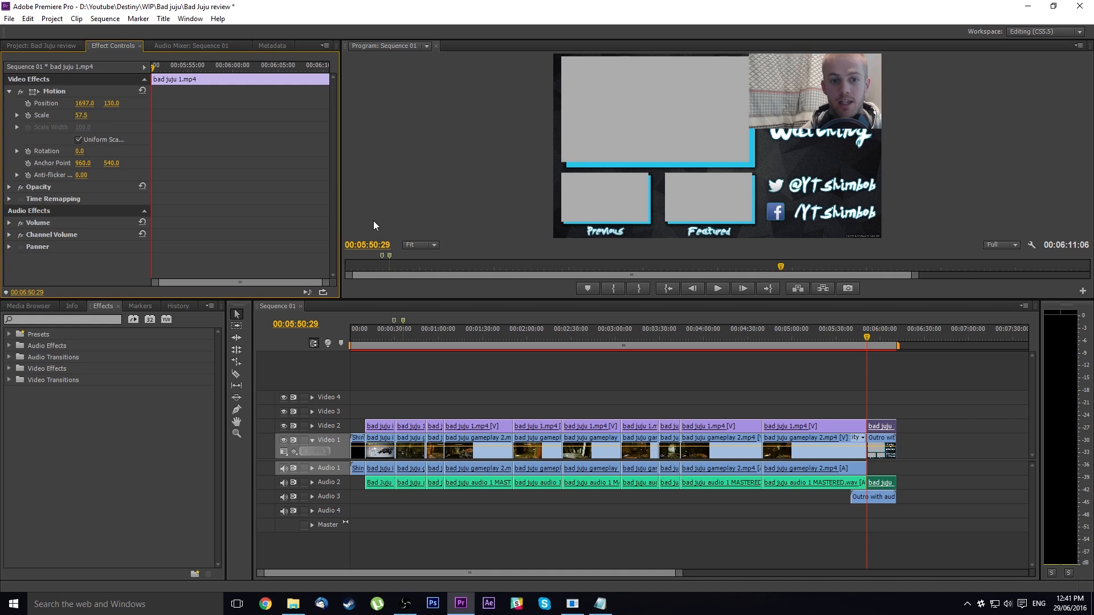
Set the webcam segment's Position to 596, 324 so it fills the outro's large grey frame
click(85, 103)
text(596)
key(Return)
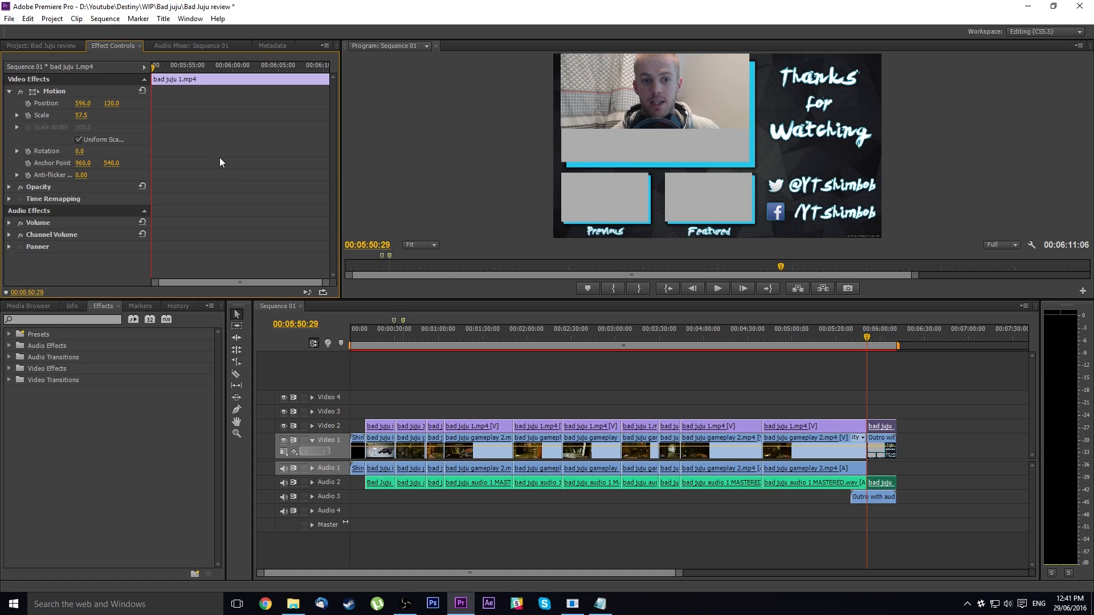
click(114, 102)
text(324)
key(Return)
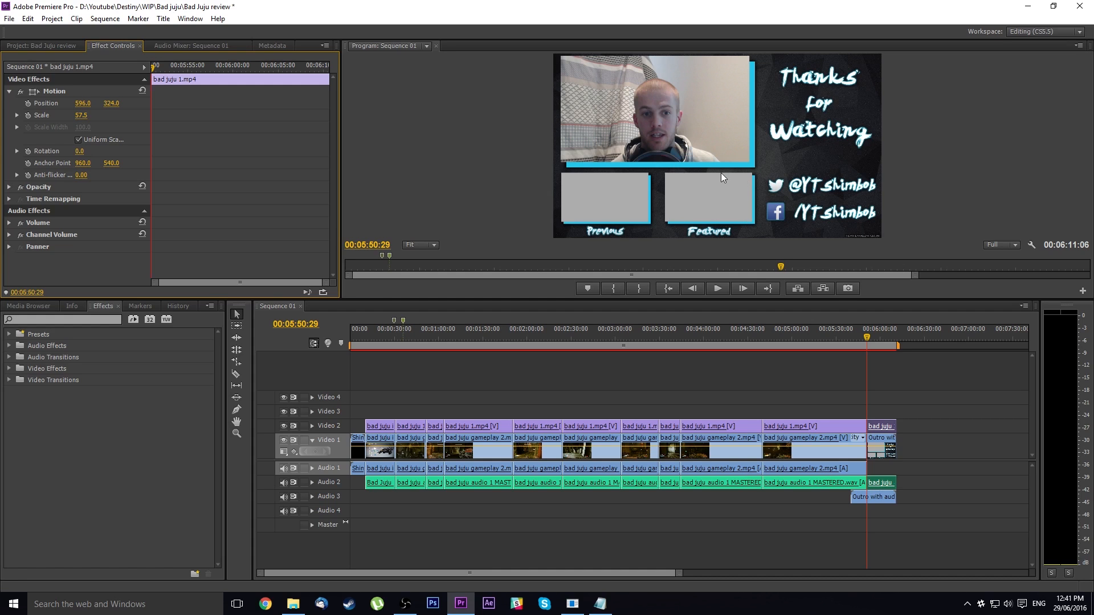
Import the thumbnail images Red Death 2.jpg and hawksaw review.jpg from the Thumbnails > Destiny folder into the project
click(28, 47)
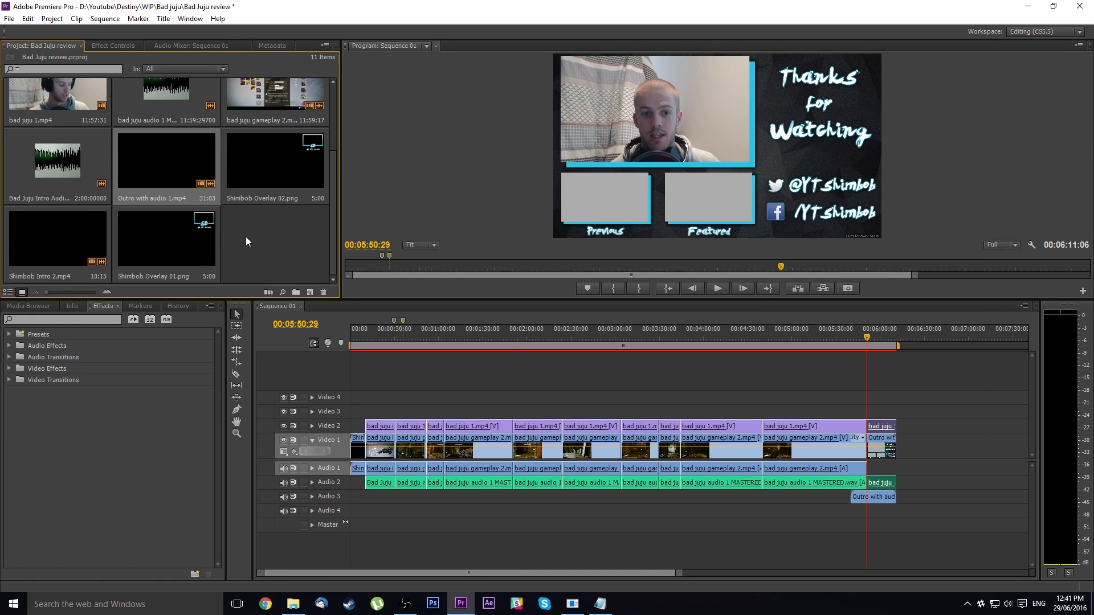
click(292, 604)
double_click(417, 197)
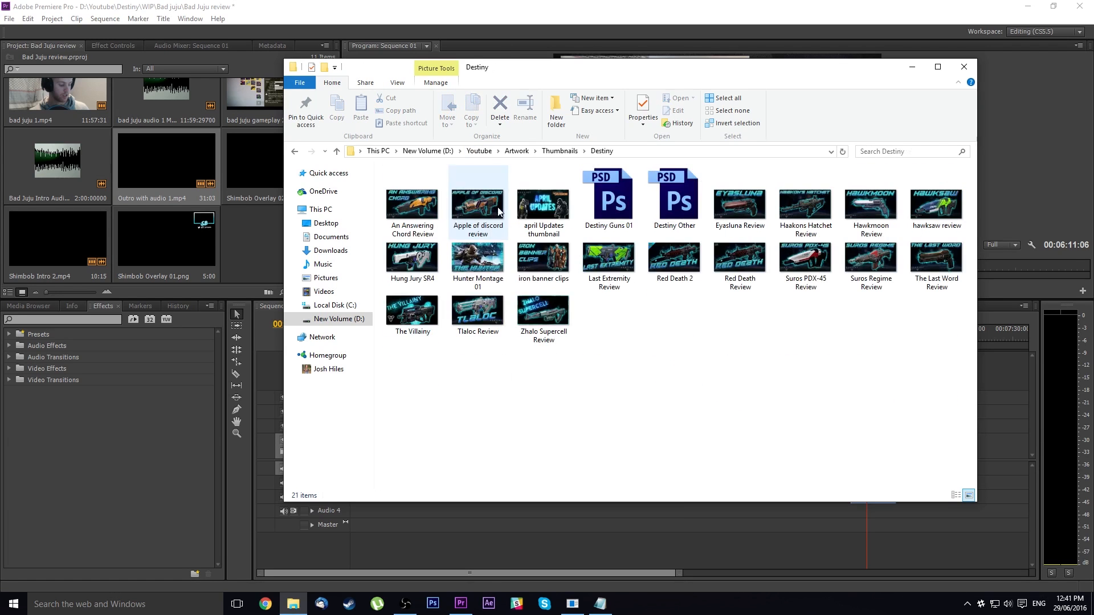
drag(674, 263, 254, 240)
drag(936, 205, 276, 259)
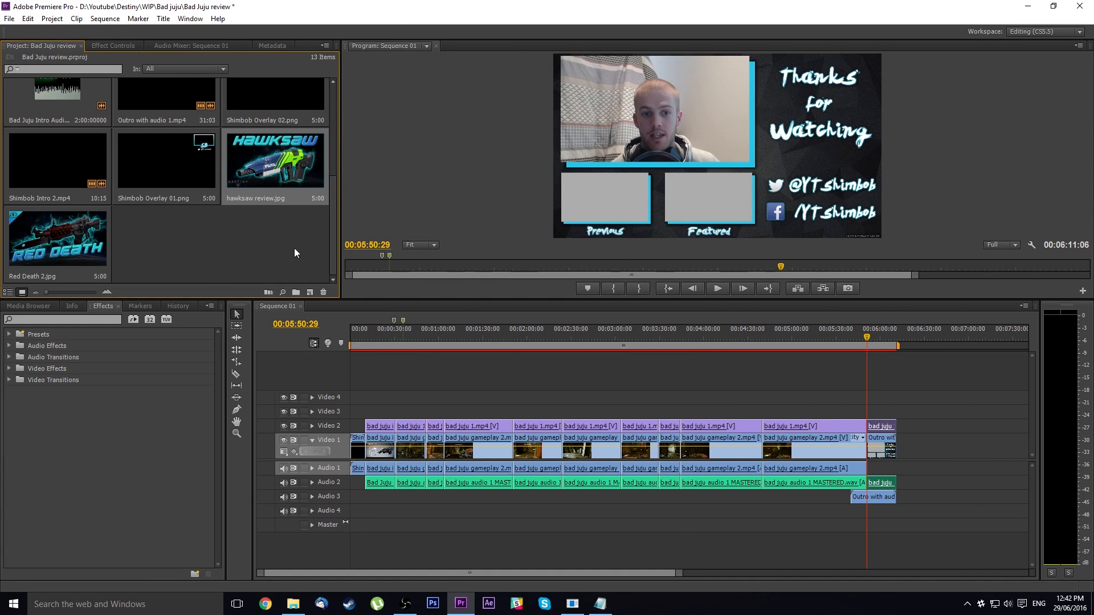
Place Red Death 2.jpg on Video 3 over the outro and fit it into the Previous frame at Scale 29, Position 290, 833.3
drag(36, 234, 896, 411)
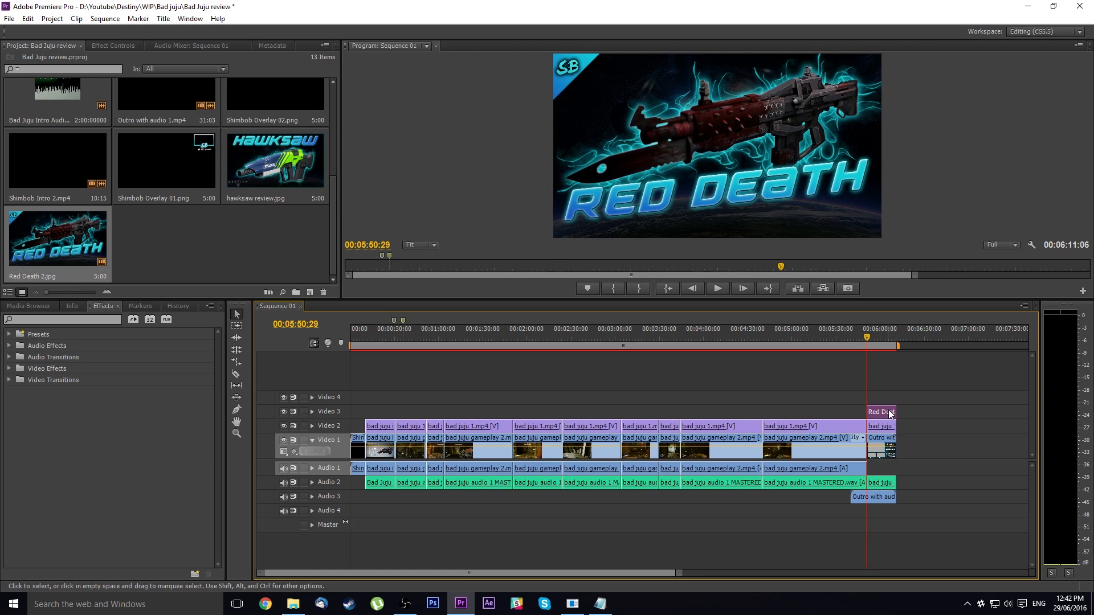
click(135, 46)
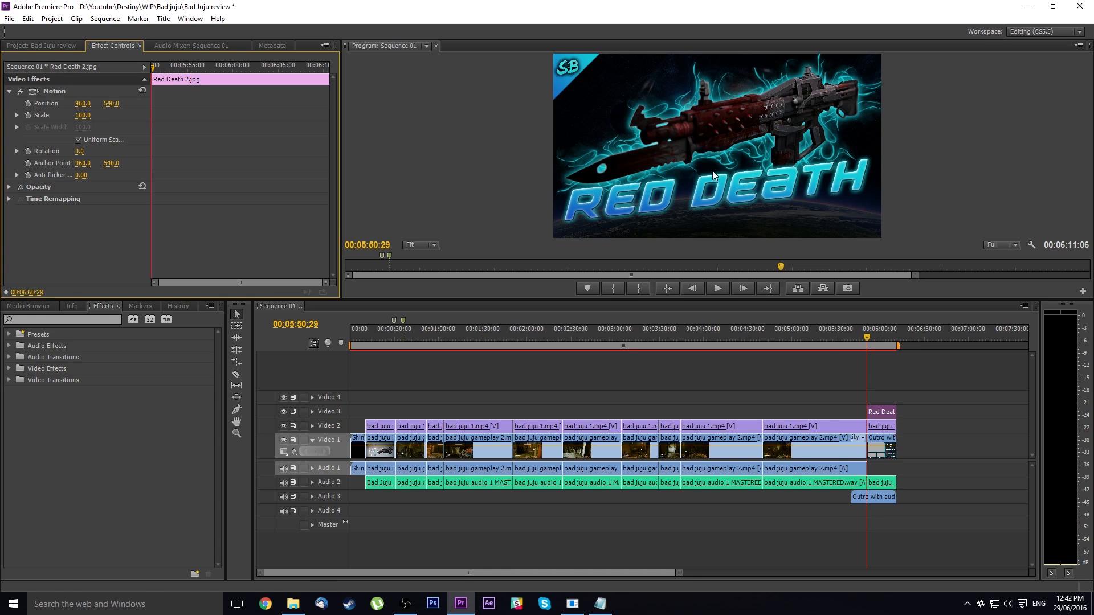
click(771, 153)
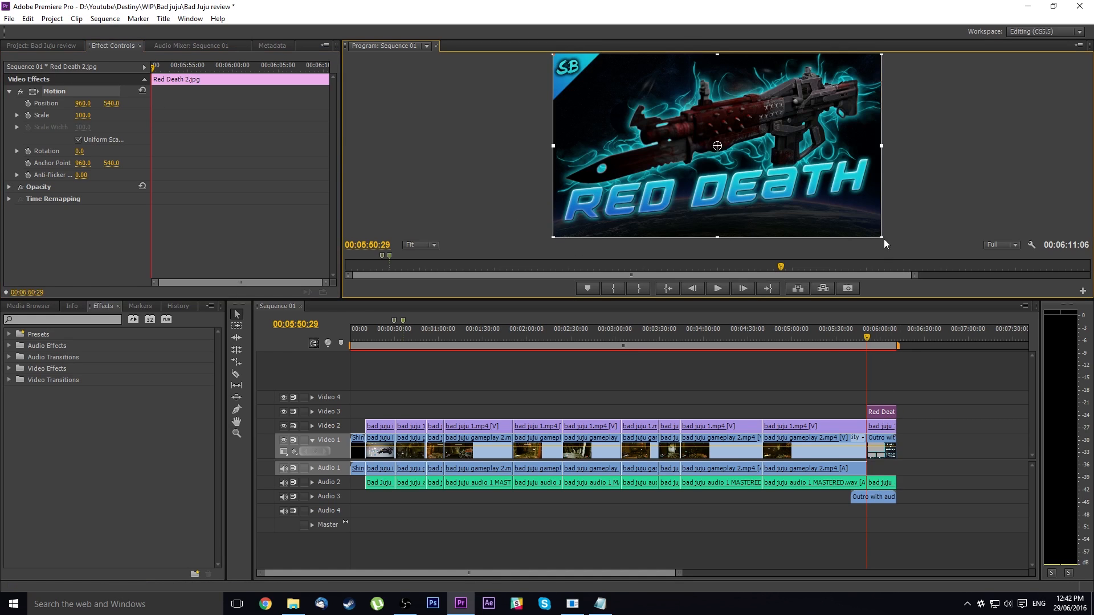
drag(881, 237, 792, 192)
drag(764, 151, 668, 201)
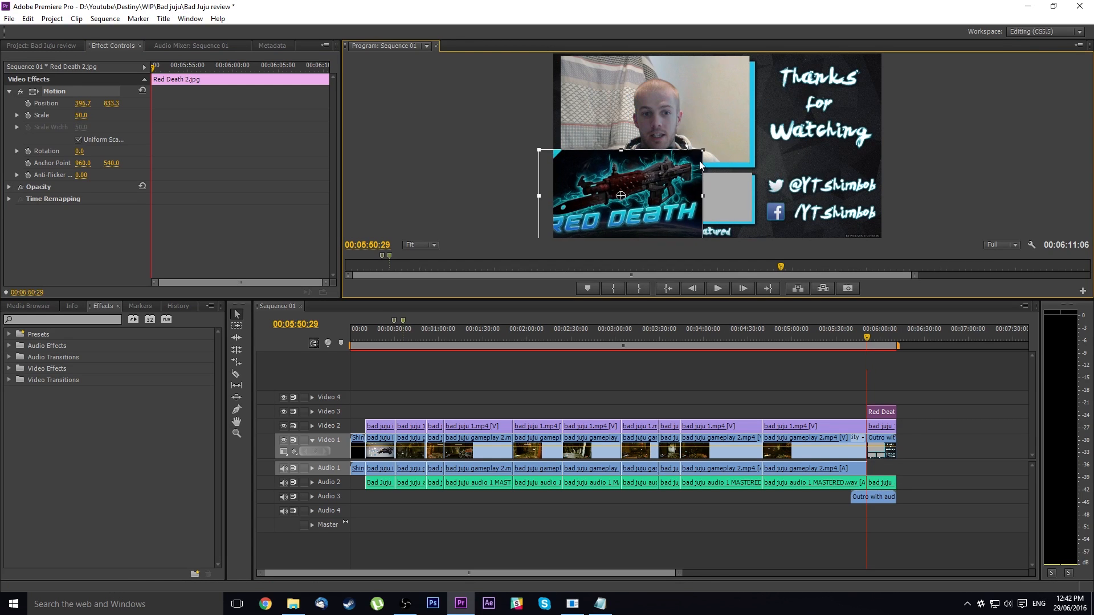
drag(703, 150, 635, 211)
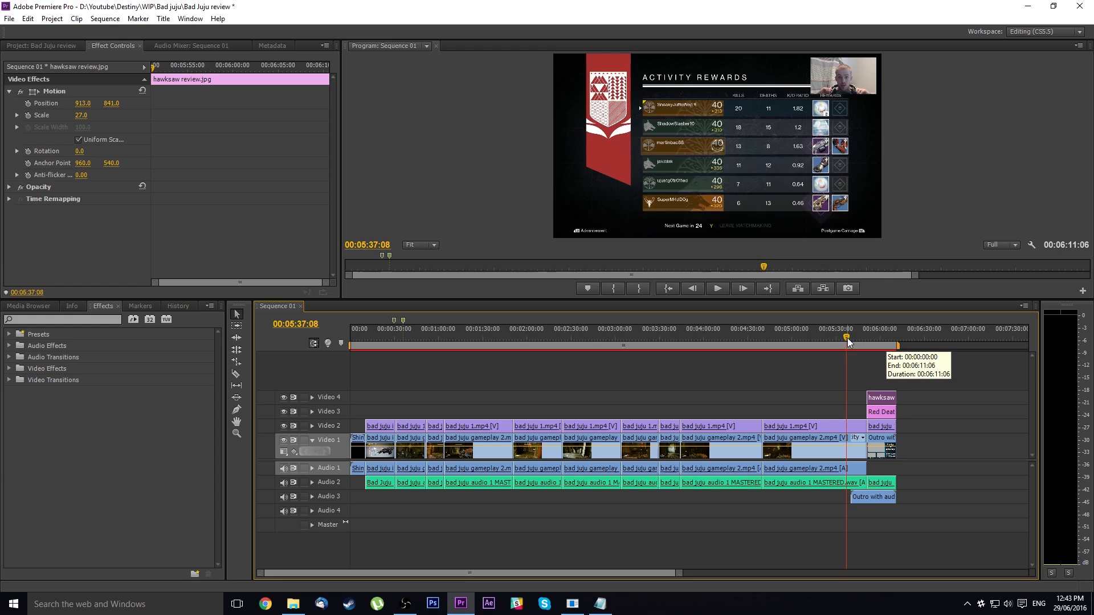
Scrub through the start of the outro to check both thumbnails in the Previous and Featured frames
drag(847, 338, 876, 344)
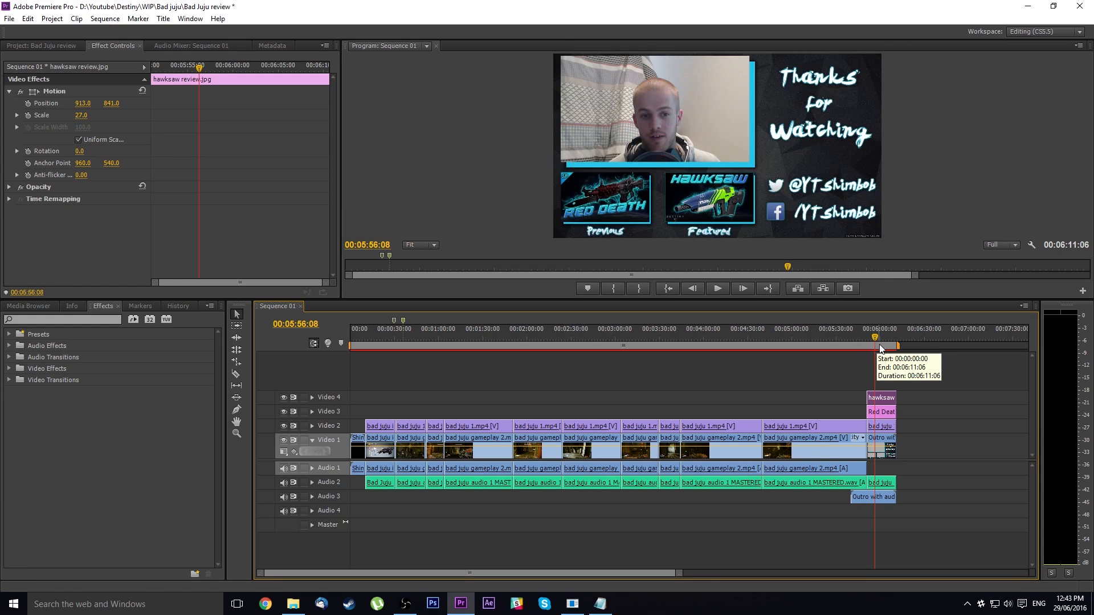
click(870, 342)
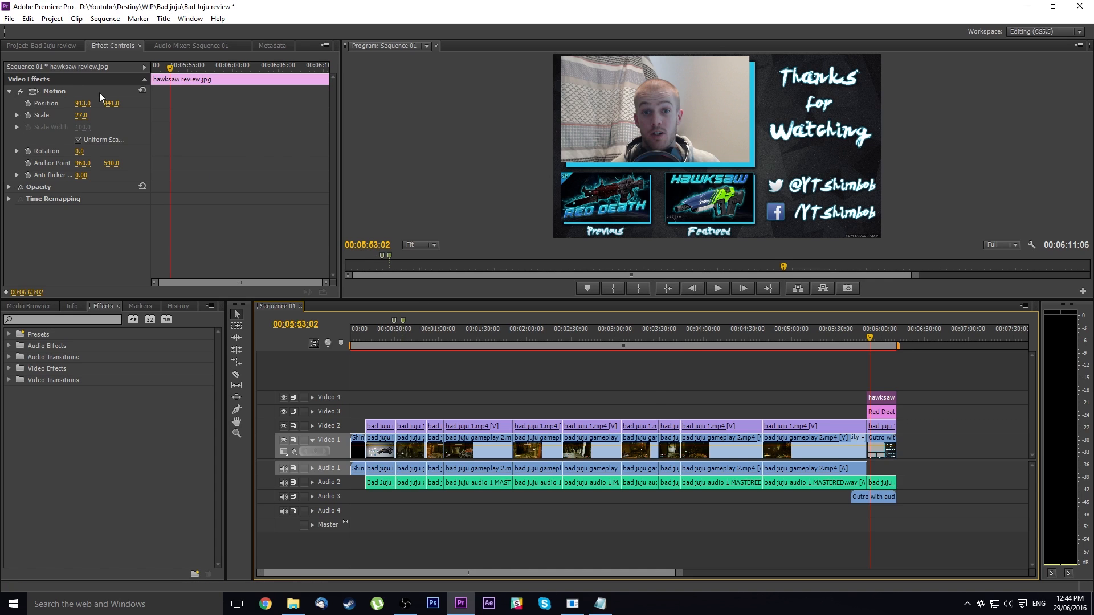
Add Shimbob Overlay 02.png to Video 3 above the webcam clips, spanning from the end of the intro to the start of the outro
click(48, 45)
click(680, 335)
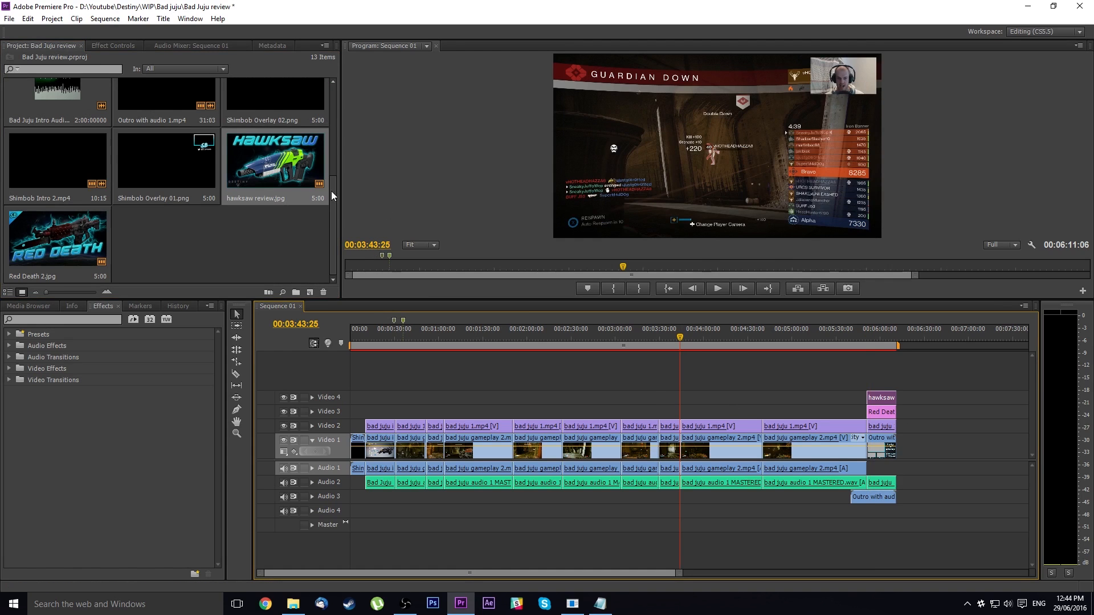
click(172, 169)
scroll(230, 241, up, 1)
scroll(245, 245, up, 1)
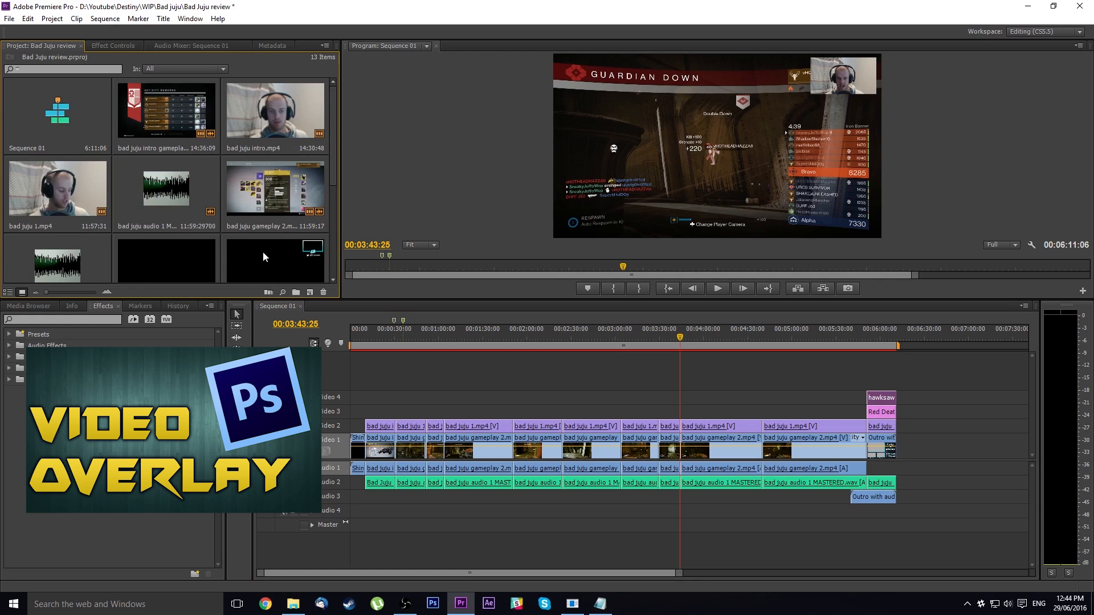
scroll(279, 240, down, 2)
click(290, 114)
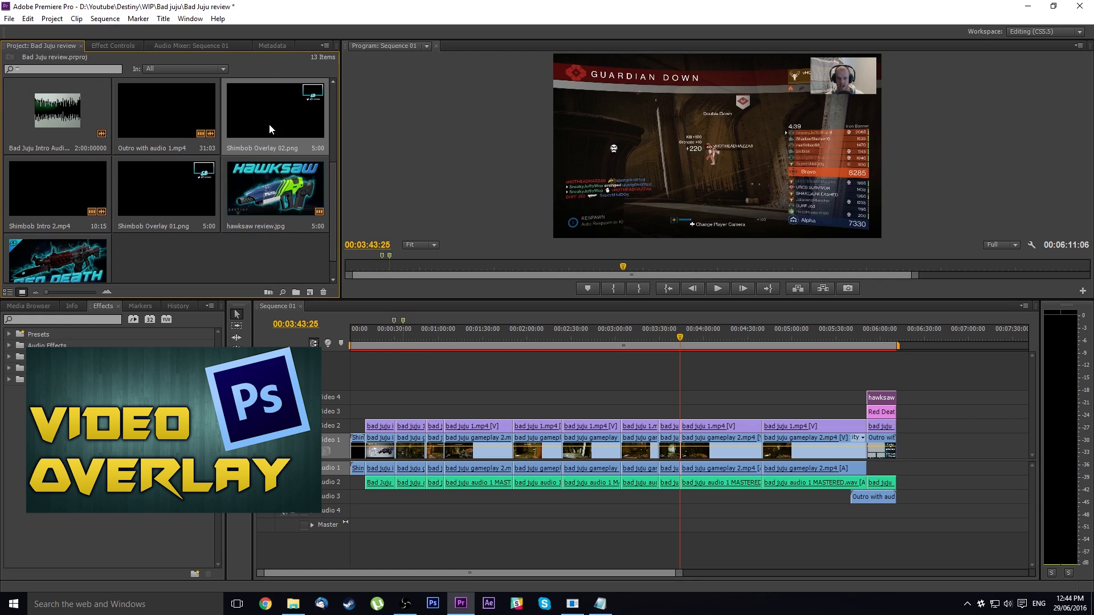
drag(269, 124, 866, 420)
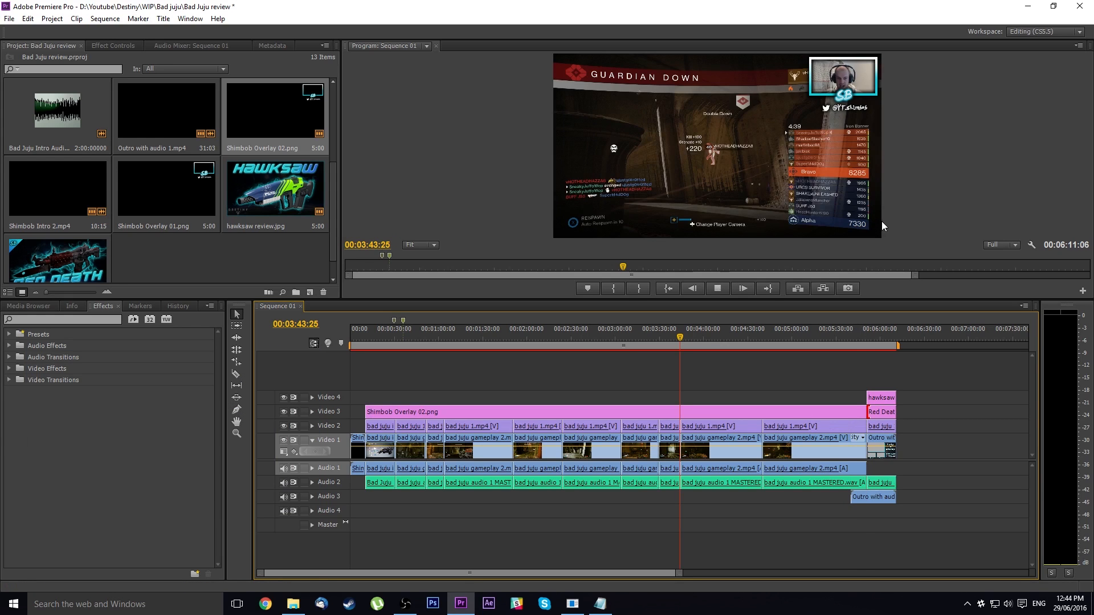
Check the overlay's changeover into the outro and view the branded intro at the start of the sequence
click(860, 338)
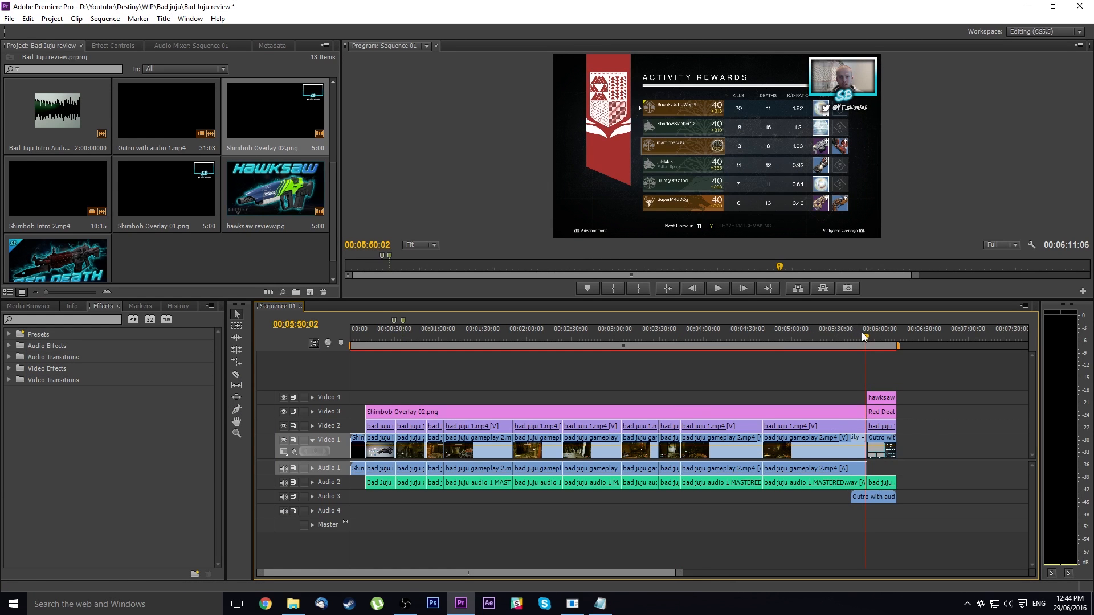
mouse_move(866, 335)
mouse_down()
mouse_move(761, 345)
mouse_move(860, 344)
mouse_move(869, 333)
mouse_up()
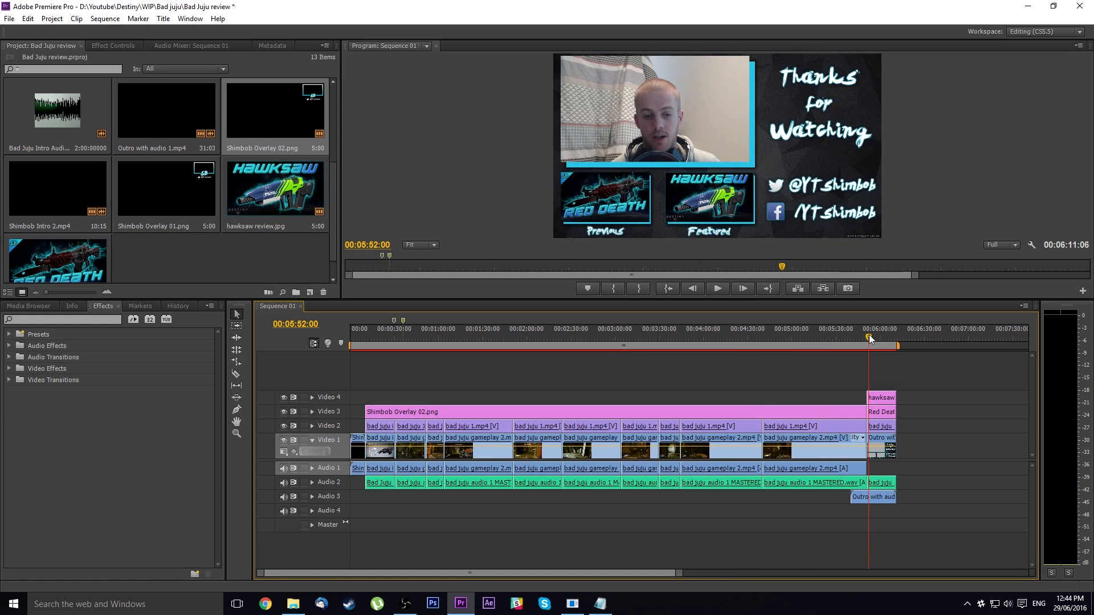
click(356, 334)
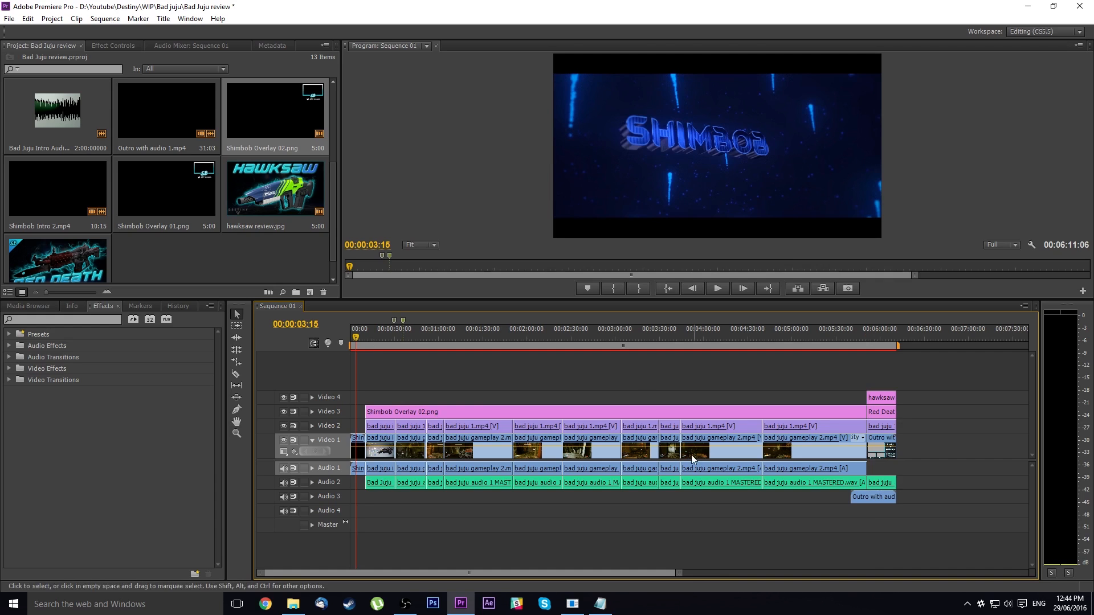